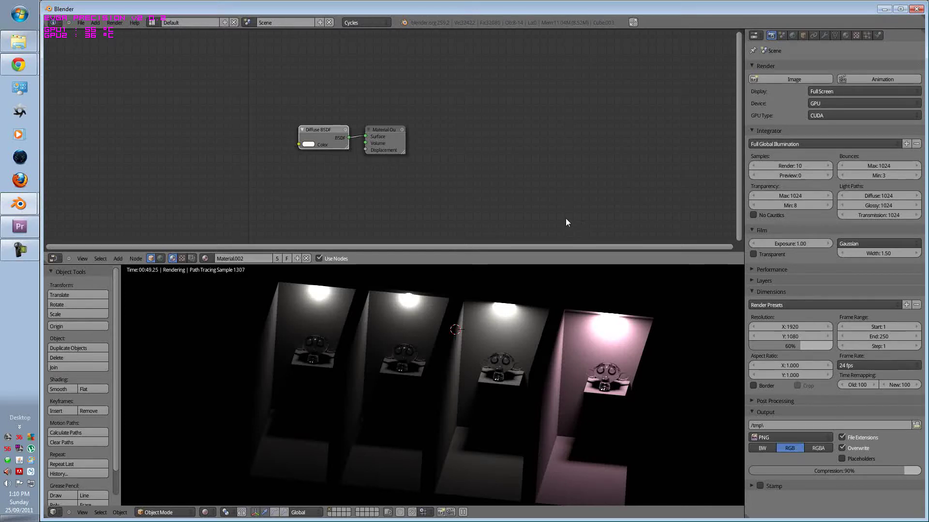
# Examine the mesh-light illumination in the four monkey-head booths from several angles in the rendered viewport
pyautogui.moveTo(555, 378); pyautogui.dragTo(500, 372, button='middle')
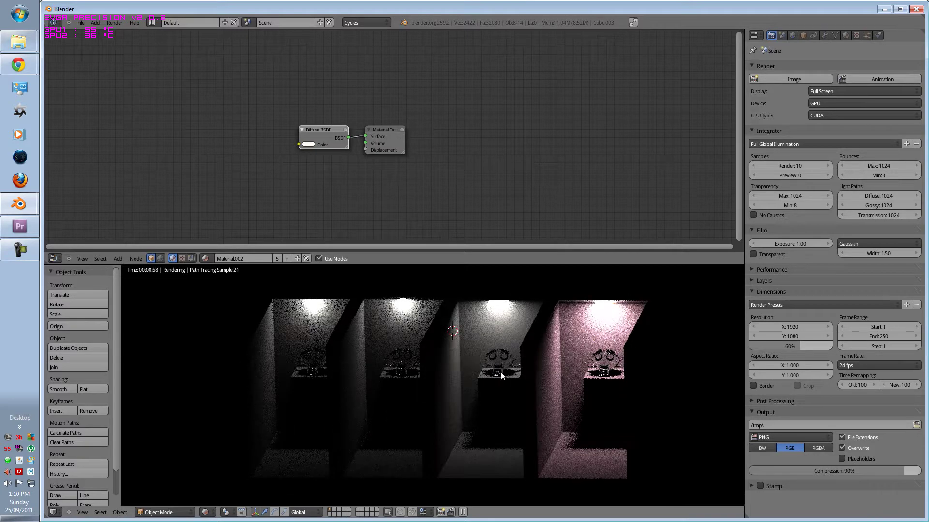
pyautogui.moveTo(501, 373); pyautogui.dragTo(456, 386, button='middle')
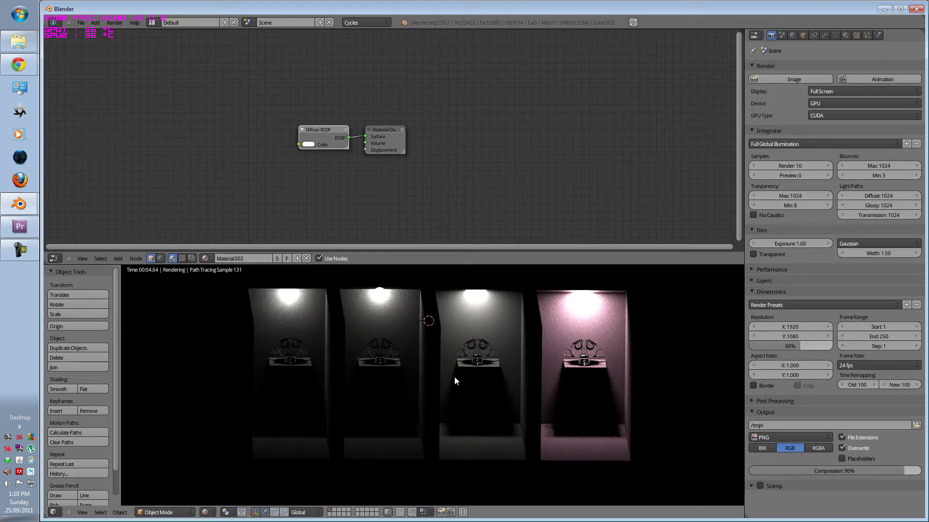
pyautogui.scroll(-1, 421, 380)
pyautogui.scroll(1, 419, 380)
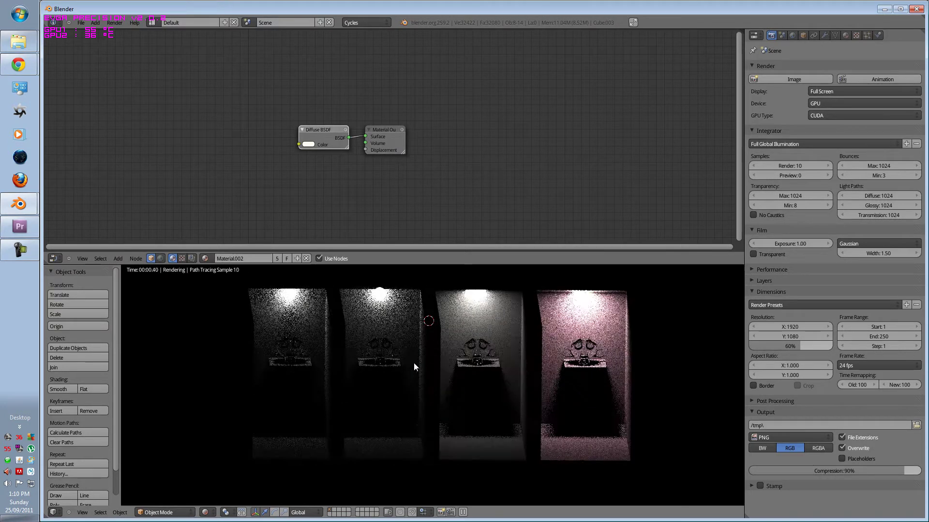
pyautogui.moveTo(391, 402)
pyautogui.mouseDown(button='middle')
pyautogui.moveTo(352, 373)
pyautogui.moveTo(477, 336)
pyautogui.moveTo(513, 357)
pyautogui.moveTo(343, 275)
pyautogui.moveTo(495, 304)
pyautogui.moveTo(589, 356)
pyautogui.moveTo(330, 327)
pyautogui.mouseUp(button='middle')
# Switch the viewport to wireframe and inspect the emission materials of the cube and sphere lights in turn
pyautogui.hotkey('shift', 'z')
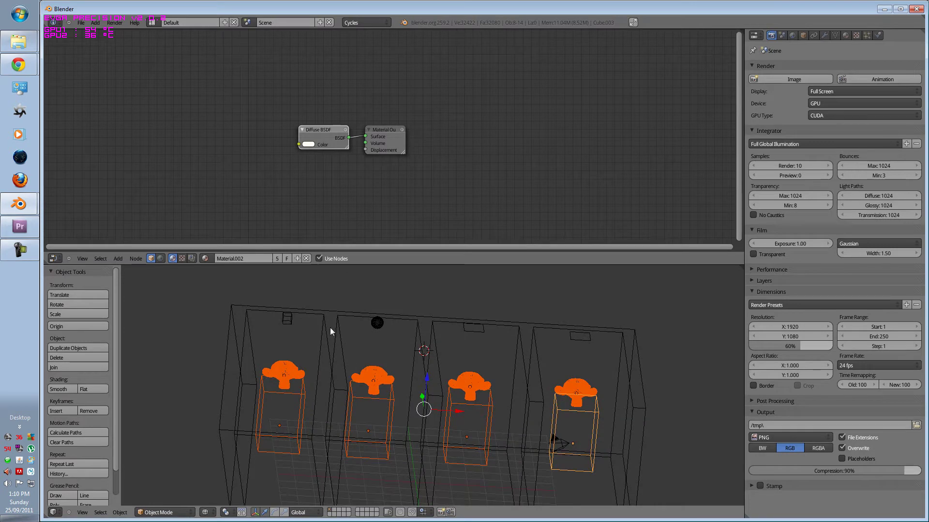
pyautogui.rightClick(288, 320)
pyautogui.rightClick(380, 315)
pyautogui.rightClick(380, 320)
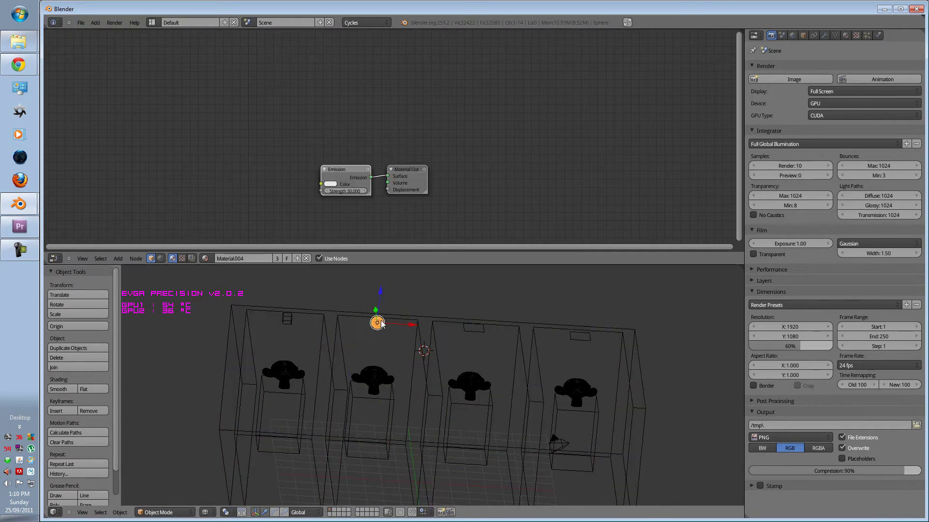
pyautogui.rightClick(283, 322)
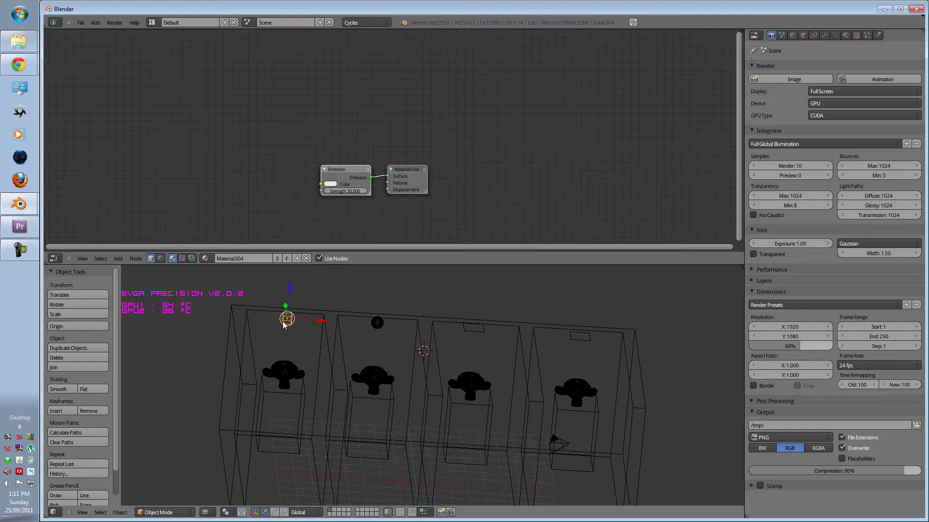
# Select the sphere light in the second booth together with the cube light in the first booth
pyautogui.keyDown('shift'); pyautogui.scroll(2, 365, 342); pyautogui.keyUp('shift')
pyautogui.scroll(1, 365, 341)
pyautogui.keyDown('shift'); pyautogui.moveTo(366, 341); pyautogui.dragTo(382, 335, button='middle'); pyautogui.keyUp('shift')
pyautogui.rightClick(382, 333)
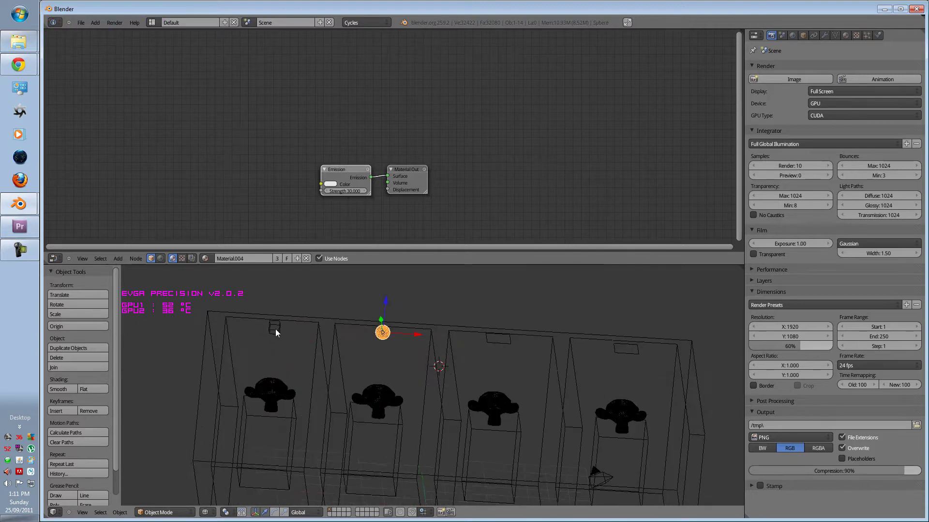
pyautogui.keyDown('shift'); pyautogui.rightClick(276, 329); pyautogui.keyUp('shift')
pyautogui.moveTo(276, 333); pyautogui.dragTo(397, 342, button='middle')
pyautogui.scroll(3, 407, 330)
pyautogui.scroll(-2, 403, 327)
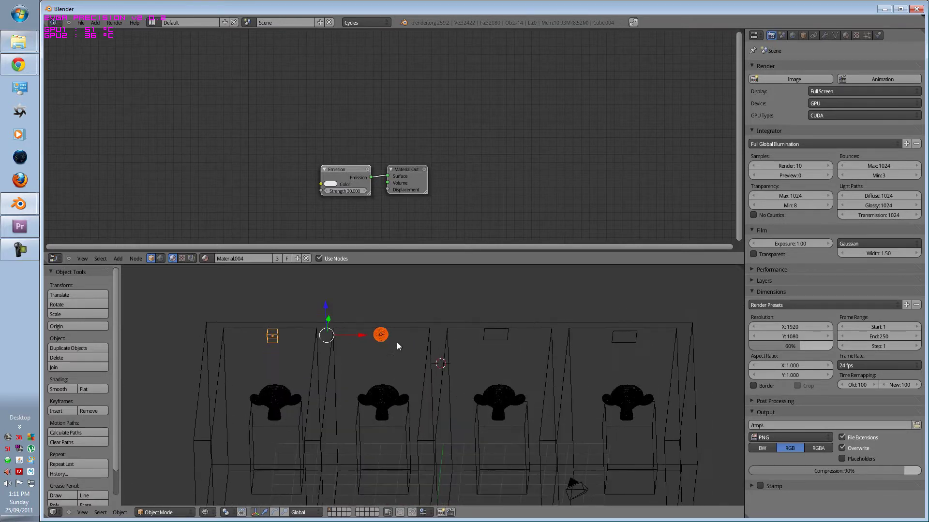
# Select the two plane lights in the third and fourth booths together
pyautogui.scroll(1, 397, 346)
pyautogui.scroll(-4, 411, 338)
pyautogui.scroll(2, 467, 350)
pyautogui.rightClick(440, 316)
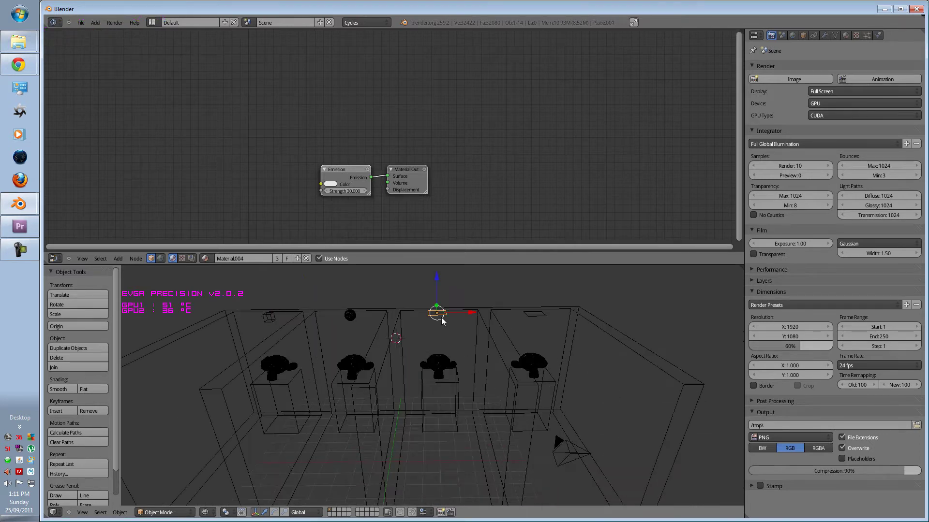
pyautogui.keyDown('shift'); pyautogui.moveTo(473, 362); pyautogui.dragTo(489, 344, button='middle'); pyautogui.keyUp('shift')
pyautogui.keyDown('shift'); pyautogui.rightClick(486, 338); pyautogui.keyUp('shift')
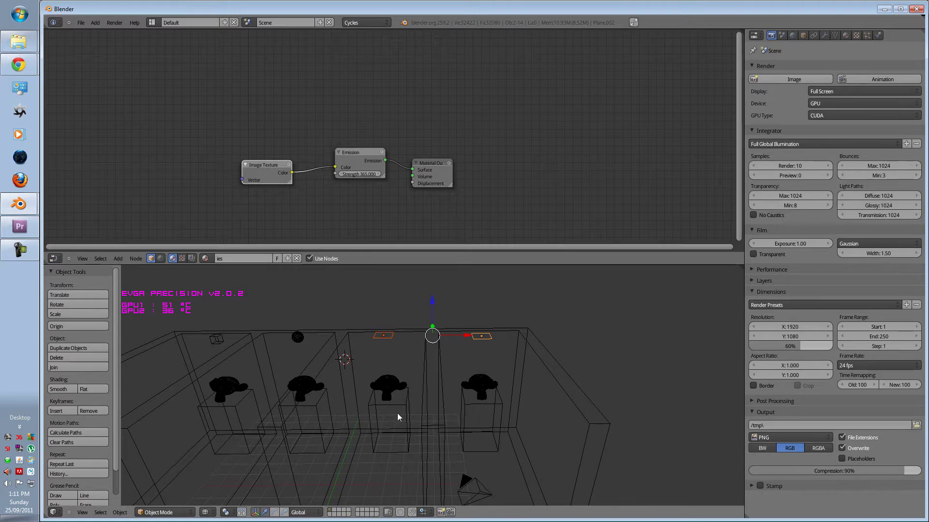
pyautogui.scroll(-4, 343, 406)
pyautogui.scroll(6, 355, 376)
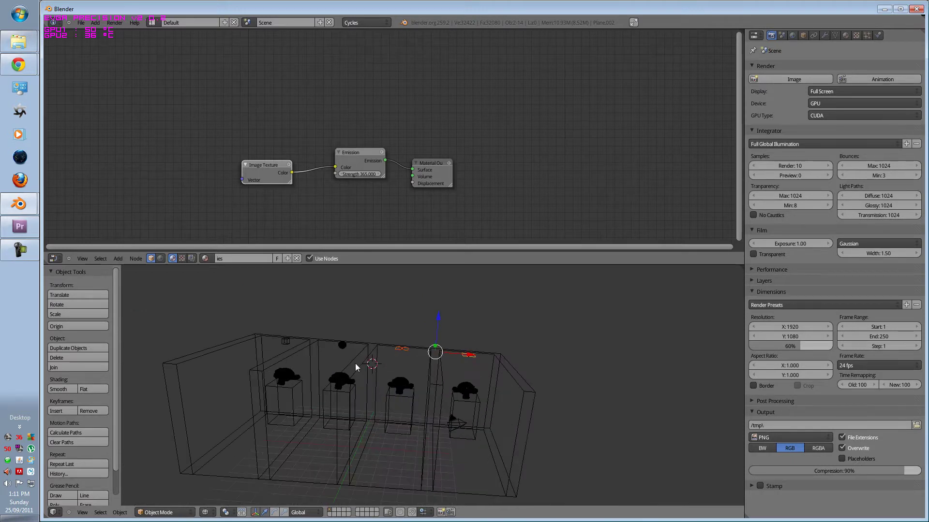
# Switch the viewport to Rendered shading and apply the Direct Light integrator preset
pyautogui.moveTo(359, 358)
pyautogui.mouseDown(button='middle')
pyautogui.moveTo(359, 367)
pyautogui.moveTo(363, 349)
pyautogui.mouseUp(button='middle')
pyautogui.click(205, 513)
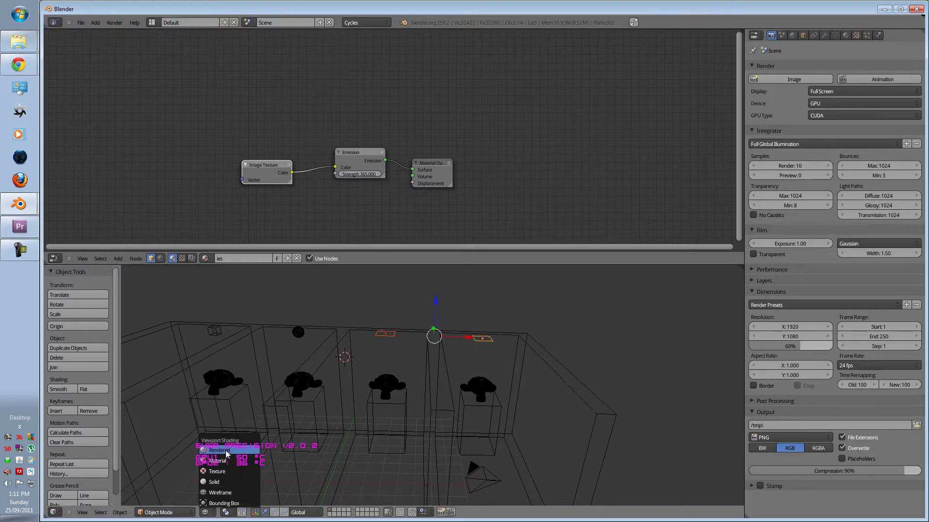
pyautogui.click(226, 450)
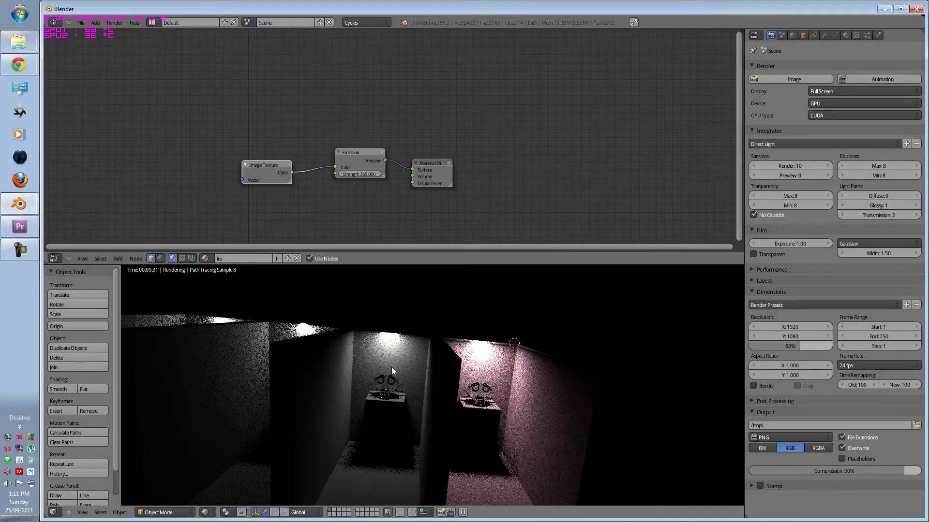
# Examine how light falls on the walls and monkey heads in the four booths from the front and at closer angles
pyautogui.scroll(-3, 451, 385)
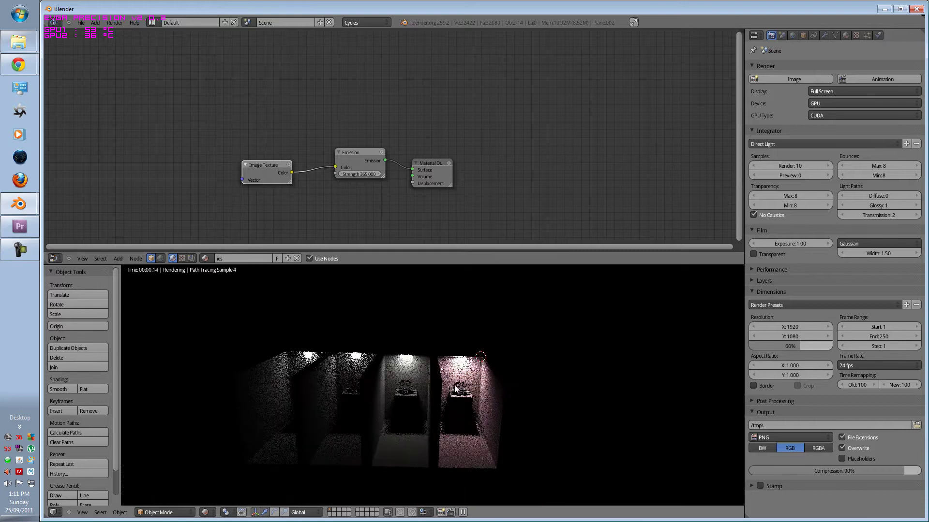
pyautogui.scroll(3, 450, 384)
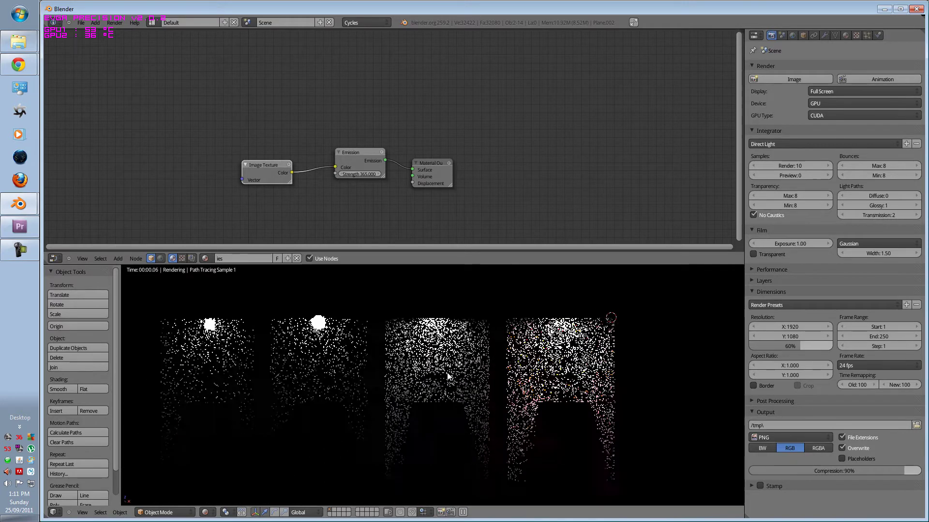
pyautogui.keyDown('shift'); pyautogui.moveTo(433, 372); pyautogui.dragTo(440, 356, button='middle'); pyautogui.keyUp('shift')
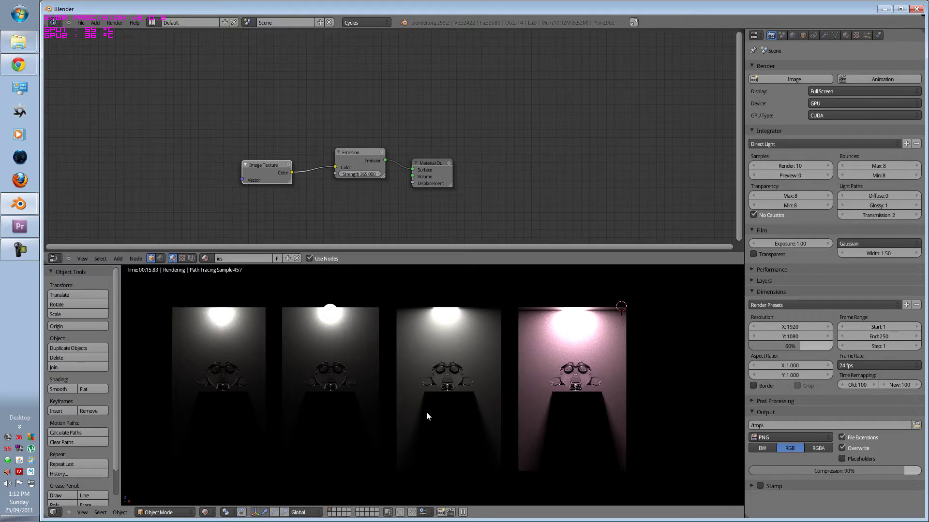
pyautogui.scroll(-2, 443, 334)
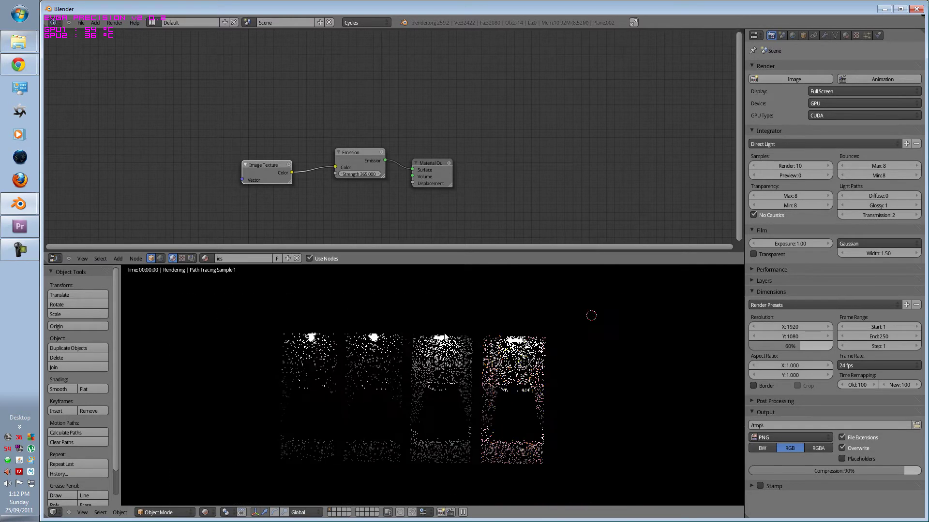
pyautogui.scroll(1, 443, 335)
pyautogui.scroll(1, 503, 348)
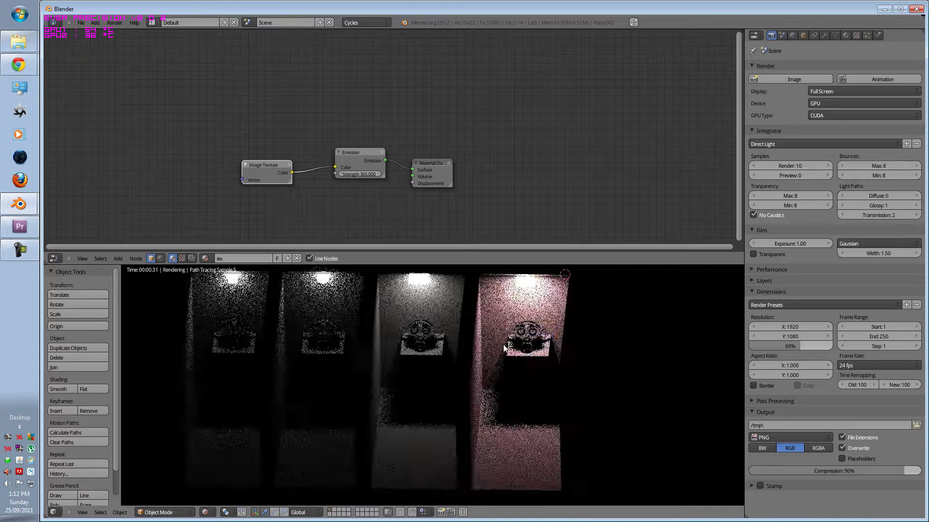
pyautogui.scroll(-1, 503, 345)
pyautogui.moveTo(504, 345); pyautogui.dragTo(469, 332, button='middle')
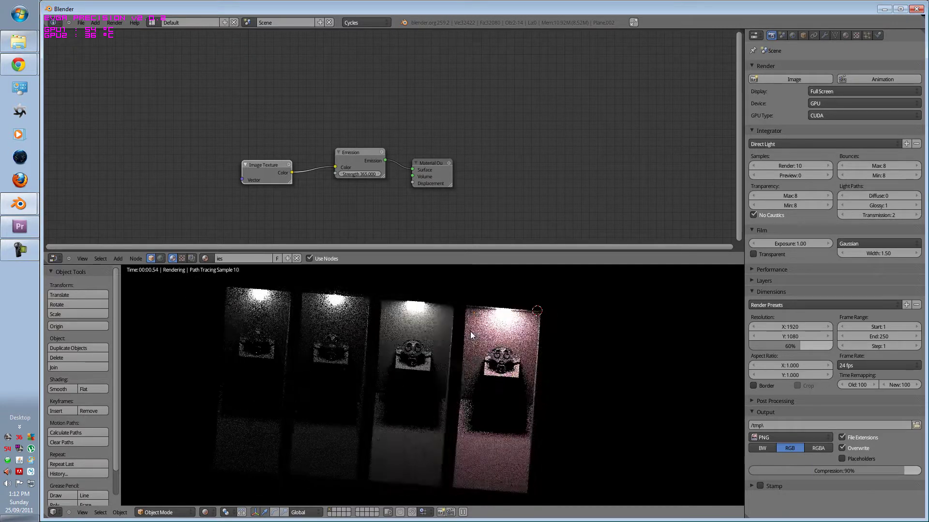
# Switch to the front view in wireframe and inspect the sphere, cube and third-booth plane lights
pyautogui.press('KP_1')
pyautogui.hotkey('shift', 'z')
pyautogui.rightClick(330, 317)
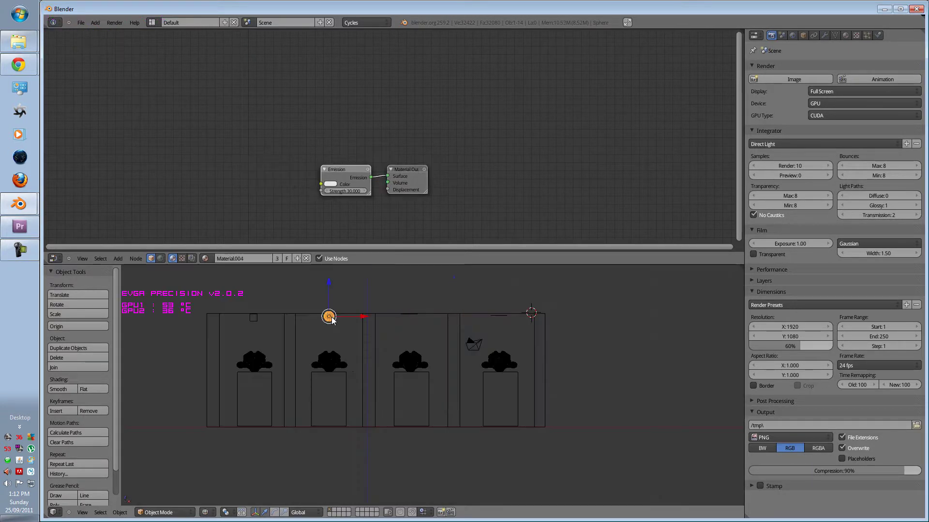
pyautogui.rightClick(254, 315)
pyautogui.rightClick(254, 317)
pyautogui.keyDown('shift'); pyautogui.rightClick(326, 318); pyautogui.keyUp('shift')
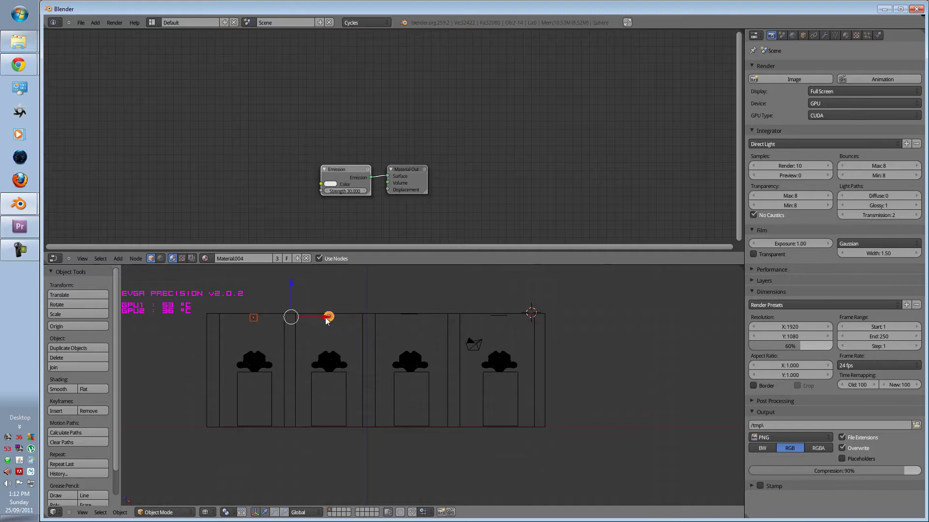
pyautogui.rightClick(407, 315)
# Delete all four mesh lights at the booth ceilings: both planes, the sphere and the cube
pyautogui.rightClick(506, 318)
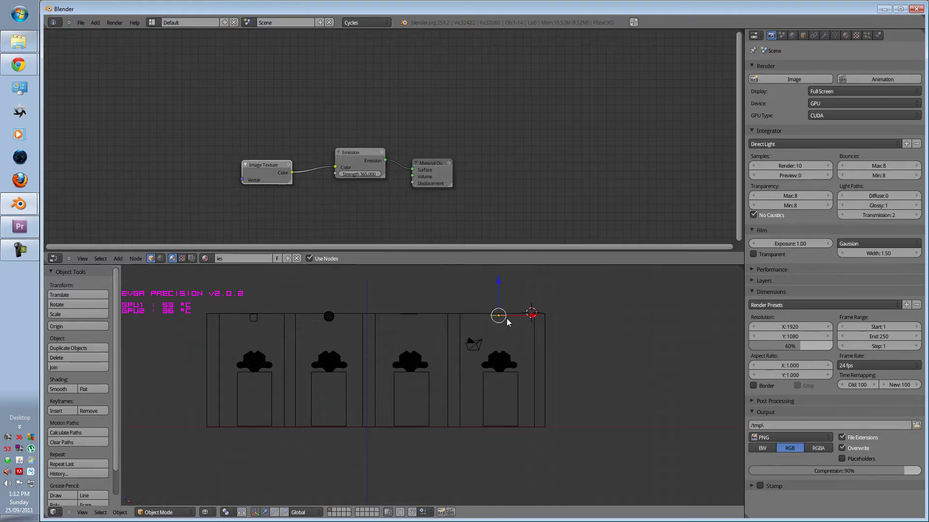
pyautogui.scroll(3, 416, 317)
pyautogui.scroll(-1, 391, 288)
pyautogui.keyDown('shift'); pyautogui.moveTo(391, 288); pyautogui.dragTo(403, 303, button='middle'); pyautogui.keyUp('shift')
pyautogui.keyDown('shift'); pyautogui.rightClick(408, 300); pyautogui.keyUp('shift')
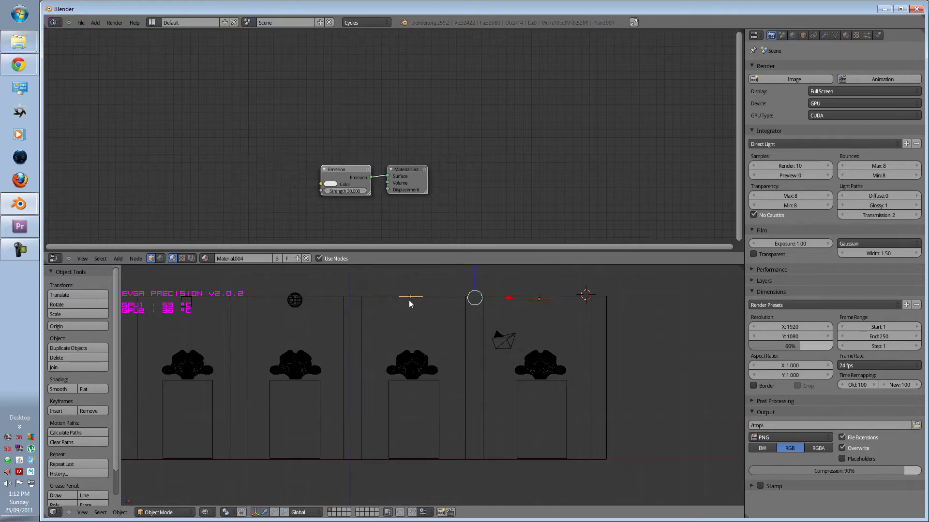
pyautogui.keyDown('shift'); pyautogui.moveTo(307, 304); pyautogui.dragTo(459, 324, button='middle'); pyautogui.keyUp('shift')
pyautogui.press('x')
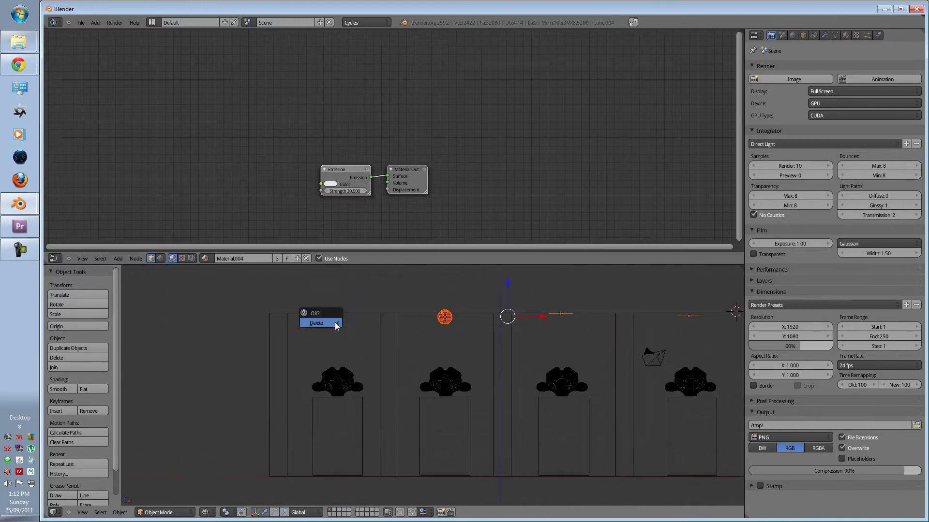
pyautogui.click(338, 320)
# Return the viewport to solid shading and set the world background colour to near white
pyautogui.press('z')
pyautogui.scroll(-2, 368, 323)
pyautogui.moveTo(367, 323)
pyautogui.mouseDown(button='middle')
pyautogui.moveTo(406, 386)
pyautogui.moveTo(350, 347)
pyautogui.mouseUp(button='middle')
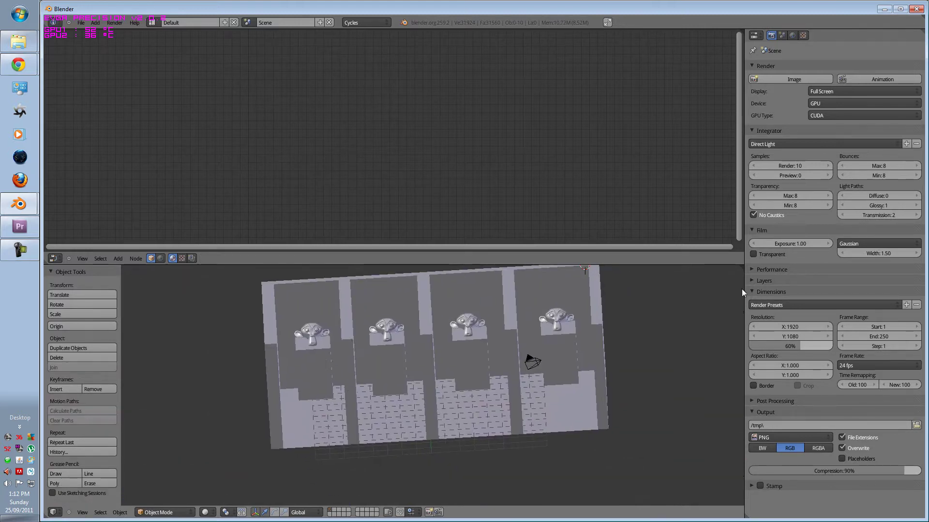
pyautogui.click(792, 35)
pyautogui.click(862, 114)
pyautogui.moveTo(903, 135); pyautogui.dragTo(904, 117)
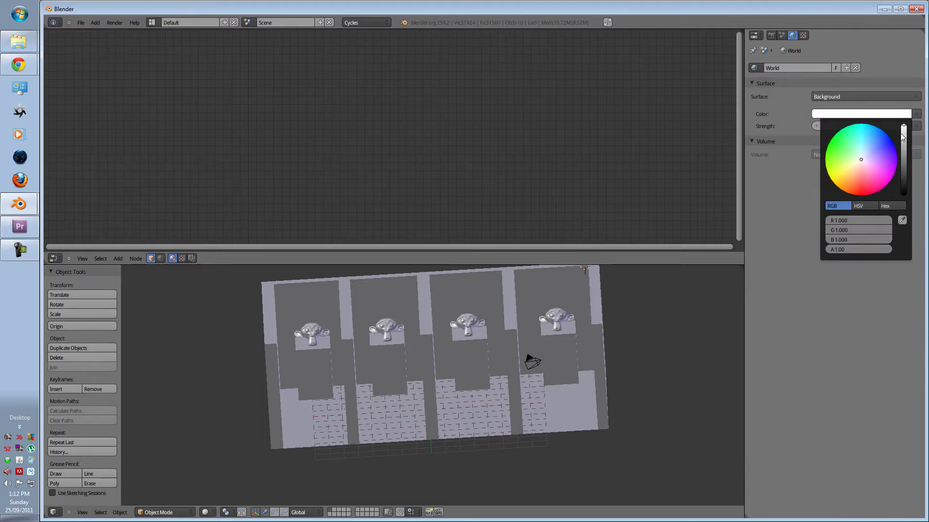
pyautogui.click(905, 127)
# Preview the booths lit only by the world background in Rendered shading, ending in the front view
pyautogui.moveTo(597, 364); pyautogui.dragTo(364, 445, button='middle')
pyautogui.click(205, 512)
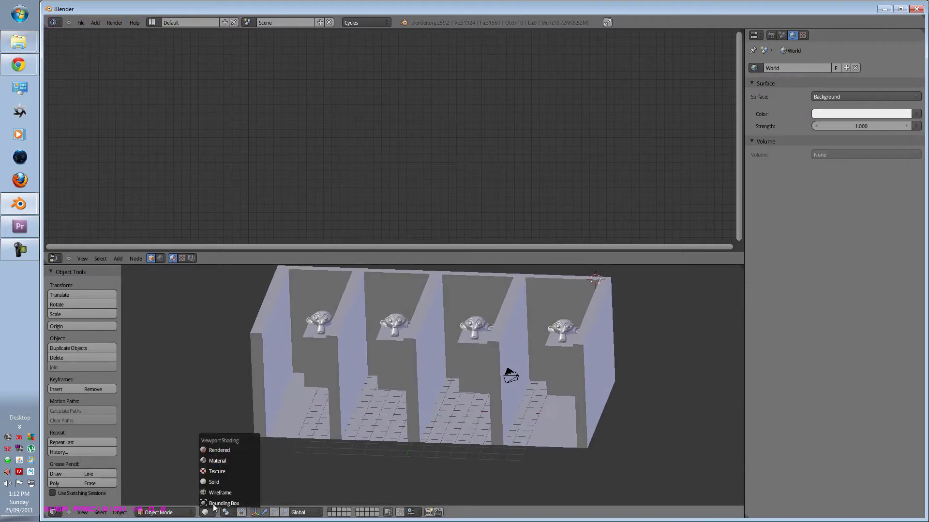
pyautogui.click(219, 450)
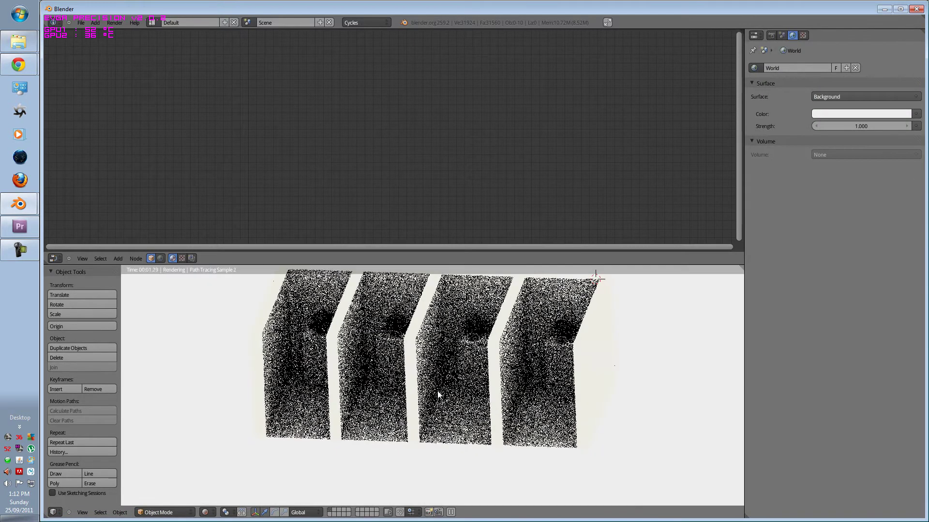
pyautogui.keyDown('shift'); pyautogui.moveTo(494, 372); pyautogui.dragTo(450, 377, button='middle'); pyautogui.keyUp('shift')
pyautogui.press('KP_1')
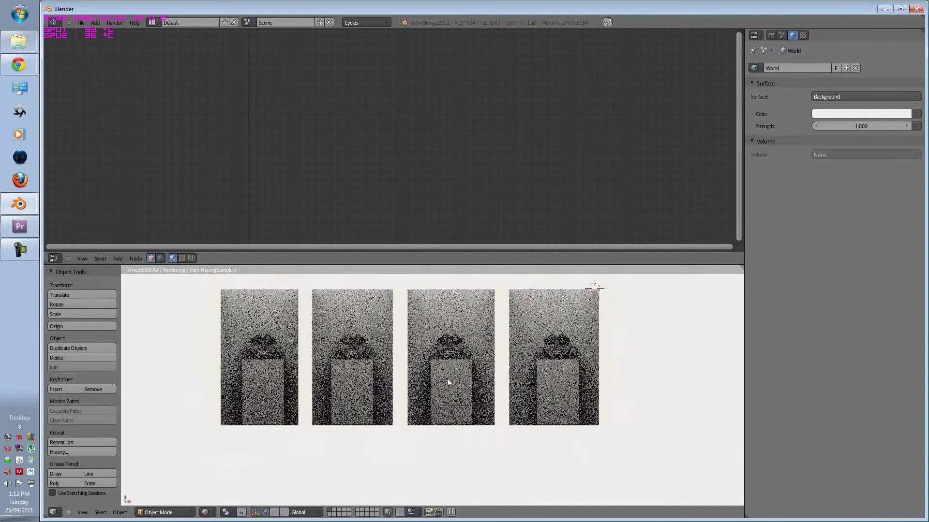
# In wireframe, add a cube and move it about -19.8 in X and -0.43 in Z, to the first booth's ceiling
pyautogui.press('z')
pyautogui.scroll(-3, 404, 390)
pyautogui.keyDown('shift'); pyautogui.moveTo(375, 385); pyautogui.dragTo(337, 410, button='middle'); pyautogui.keyUp('shift')
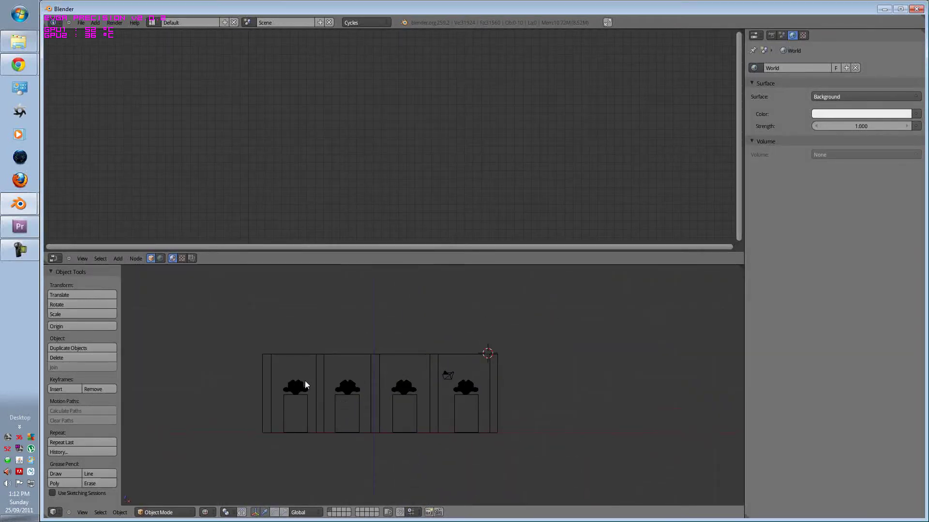
pyautogui.hotkey('shift', 'a')
pyautogui.moveTo(295, 378)
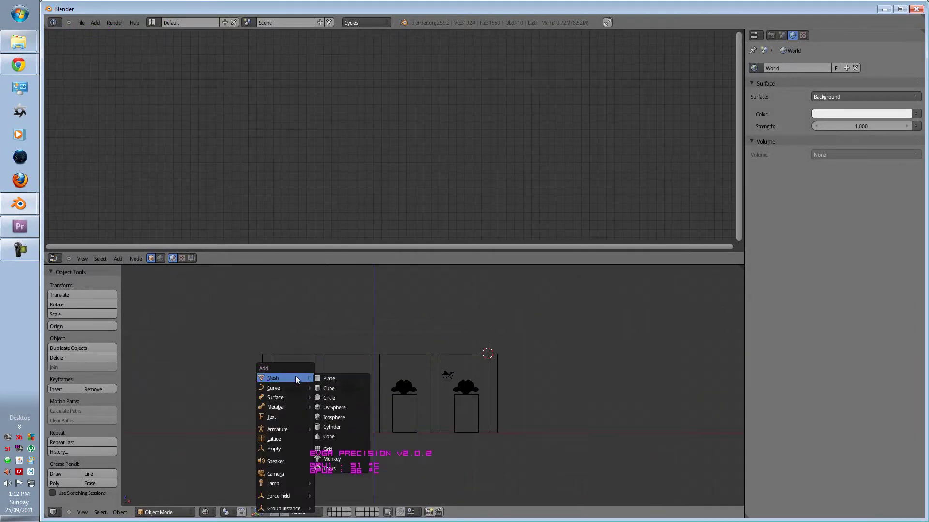
pyautogui.click(341, 388)
pyautogui.keyDown('shift'); pyautogui.moveTo(335, 387); pyautogui.dragTo(334, 363, button='middle'); pyautogui.keyUp('shift')
pyautogui.press('g')
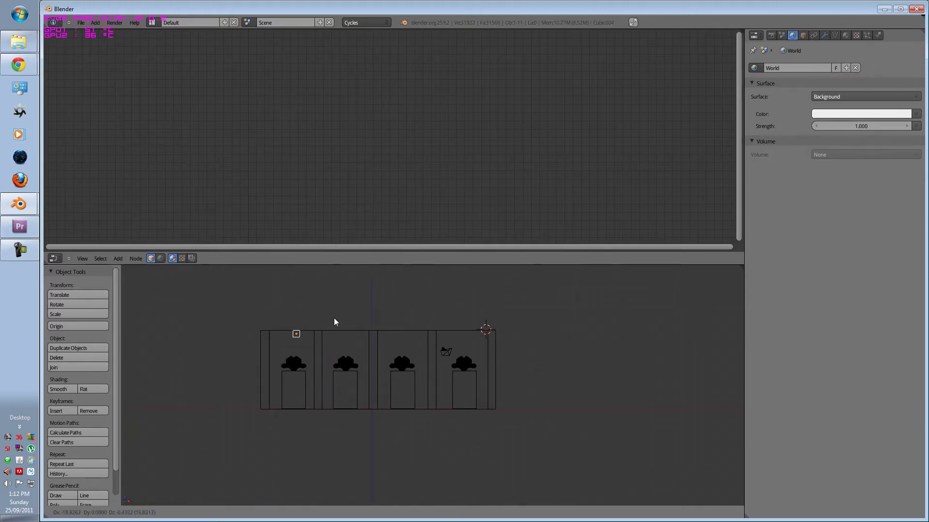
pyautogui.click(334, 317)
# Add a UV sphere and move it about -13.8 in X and -0.43 in Z, to the second booth's ceiling
pyautogui.hotkey('shift', 'a')
pyautogui.moveTo(335, 319)
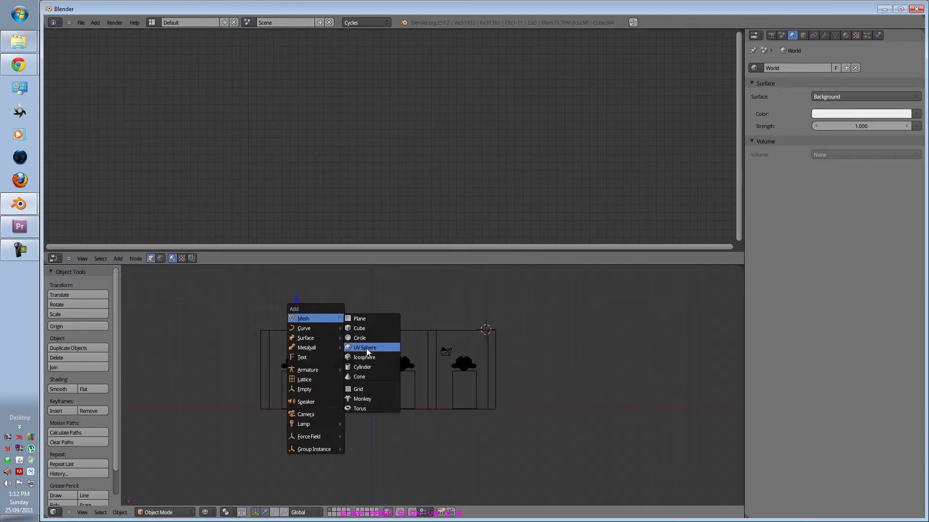
pyautogui.click(366, 348)
pyautogui.press('g')
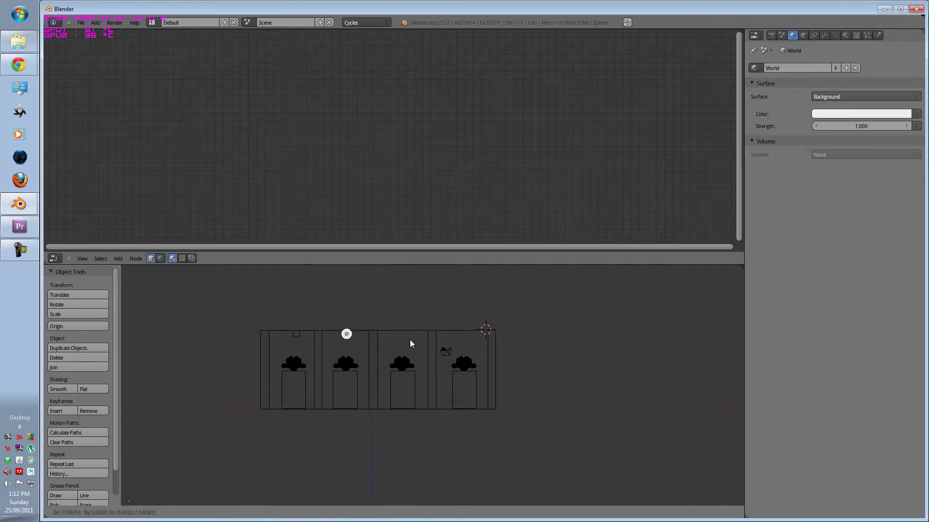
pyautogui.click(410, 340)
pyautogui.scroll(3, 382, 339)
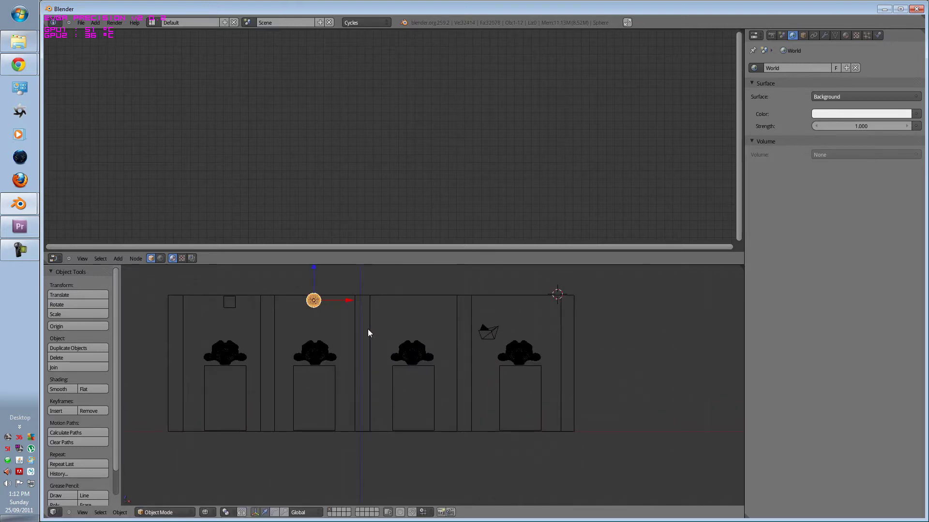
# Shift the cube light slightly along X to centre it above the first booth's monkey head
pyautogui.rightClick(223, 301)
pyautogui.press('g')
pyautogui.click(217, 305)
# Add a plane, scale it down and move it to the third booth's ceiling
pyautogui.hotkey('shift', 'a')
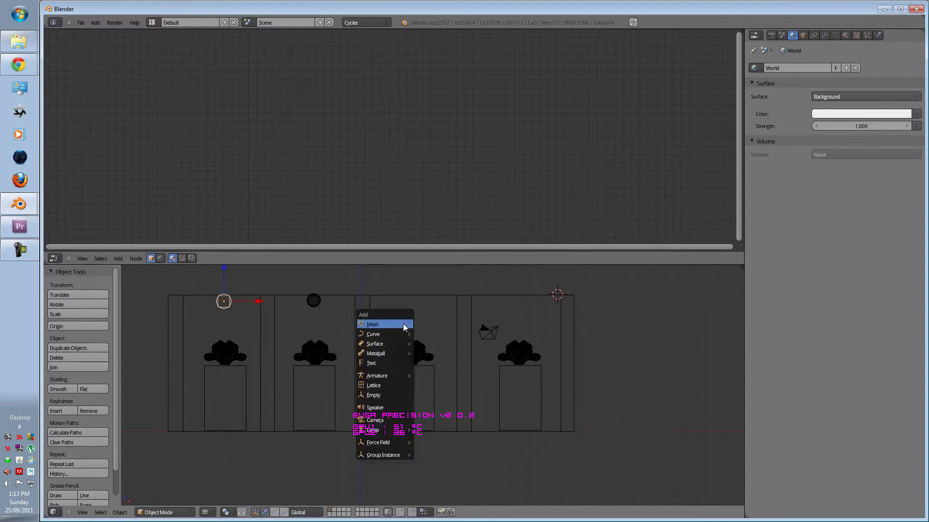
pyautogui.moveTo(402, 324)
pyautogui.click(445, 326)
pyautogui.press('g')
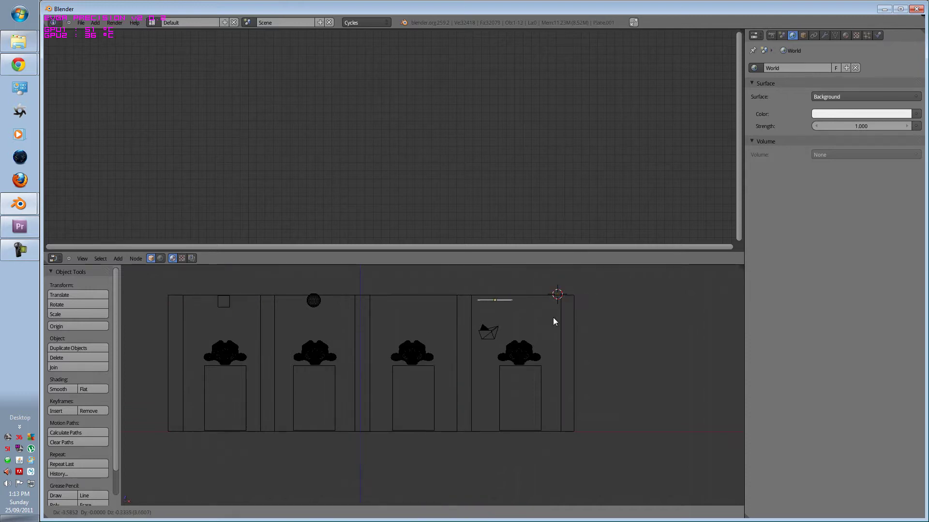
pyautogui.click(469, 320)
pyautogui.press('s')
pyautogui.click(492, 305)
pyautogui.press('g')
pyautogui.click(491, 300)
# Add a second plane, move it to the fourth booth's ceiling and scale it to fit there
pyautogui.hotkey('shift', 'a')
pyautogui.click(498, 308)
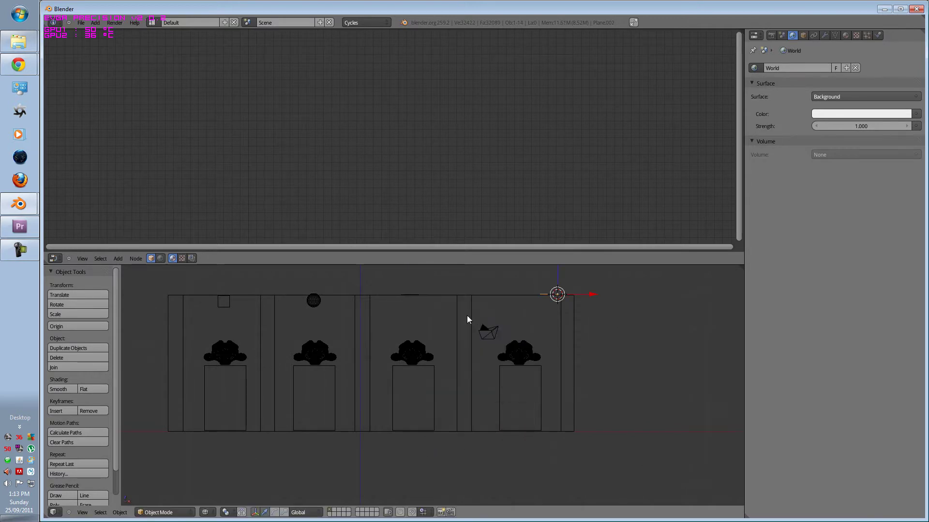
pyautogui.press('g')
pyautogui.click(445, 316)
pyautogui.press('s')
pyautogui.click(600, 318)
# In top view, move the fourth and third booths' planes in Y until they sit over the monkey heads
pyautogui.press('KP_7')
pyautogui.scroll(3, 619, 323)
pyautogui.keyDown('shift'); pyautogui.rightClick(407, 290); pyautogui.keyUp('shift')
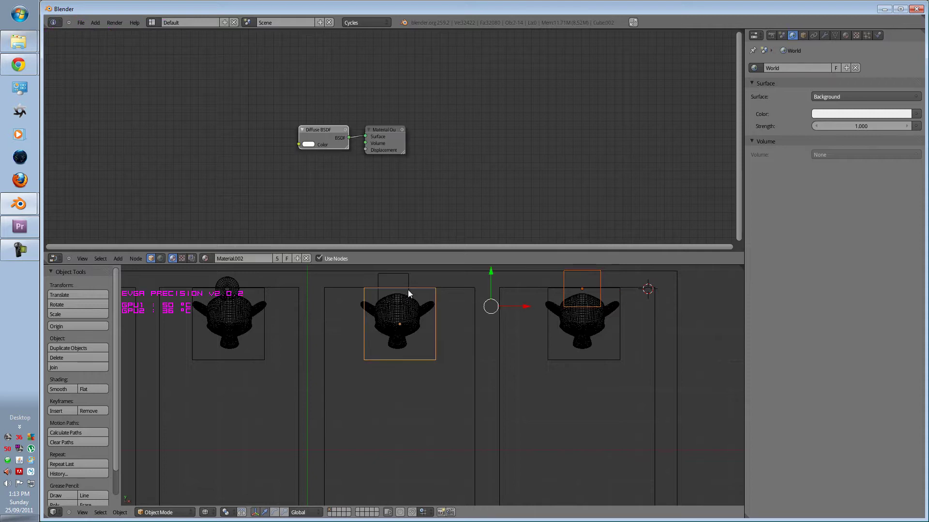
pyautogui.press('a')
pyautogui.moveTo(565, 296); pyautogui.dragTo(565, 323, button='right')
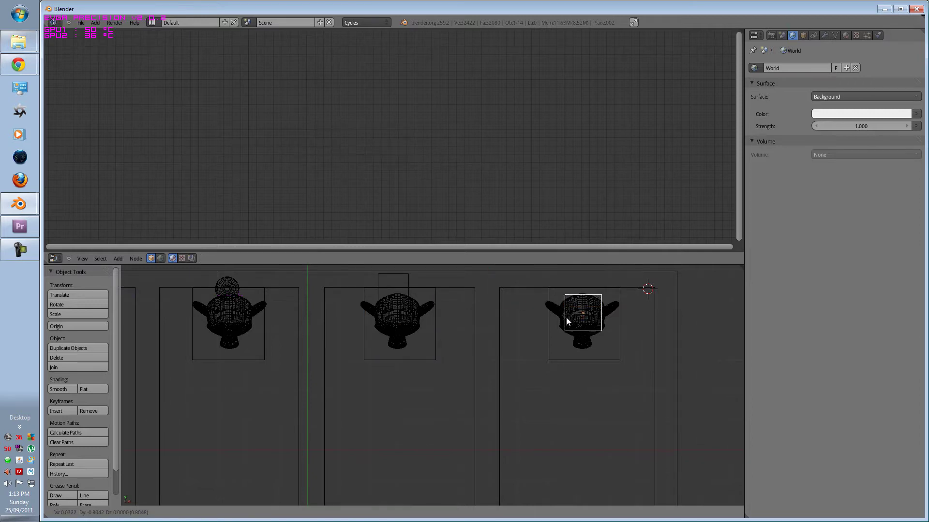
pyautogui.click(567, 317)
pyautogui.rightClick(411, 292)
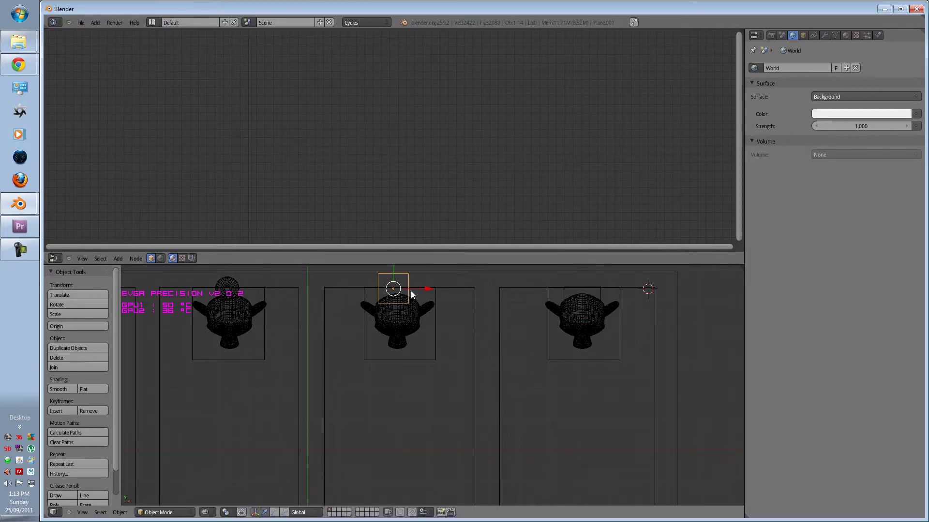
pyautogui.press('g')
pyautogui.click(416, 306)
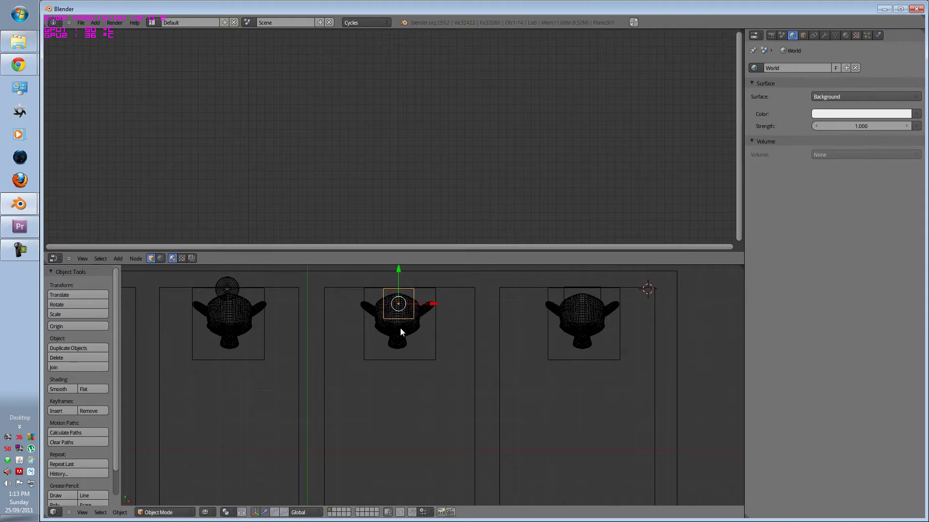
# Move the sphere and the cube in Y so each sits over its booth's monkey head
pyautogui.keyDown('shift'); pyautogui.moveTo(256, 295); pyautogui.dragTo(348, 302, button='middle'); pyautogui.keyUp('shift')
pyautogui.rightClick(332, 302)
pyautogui.press('g')
pyautogui.click(332, 335)
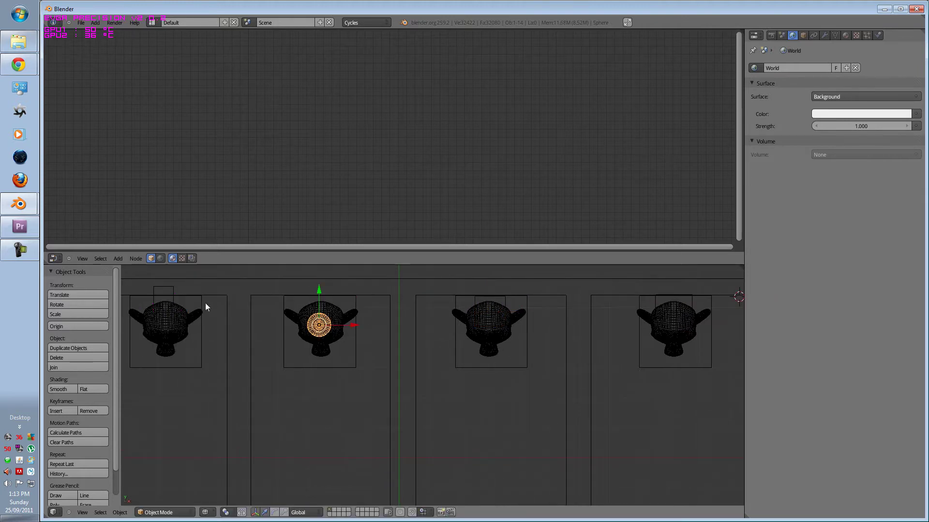
pyautogui.keyDown('ctrl'); pyautogui.scroll(2, 237, 303); pyautogui.keyUp('ctrl')
pyautogui.rightClick(207, 281)
pyautogui.press('g')
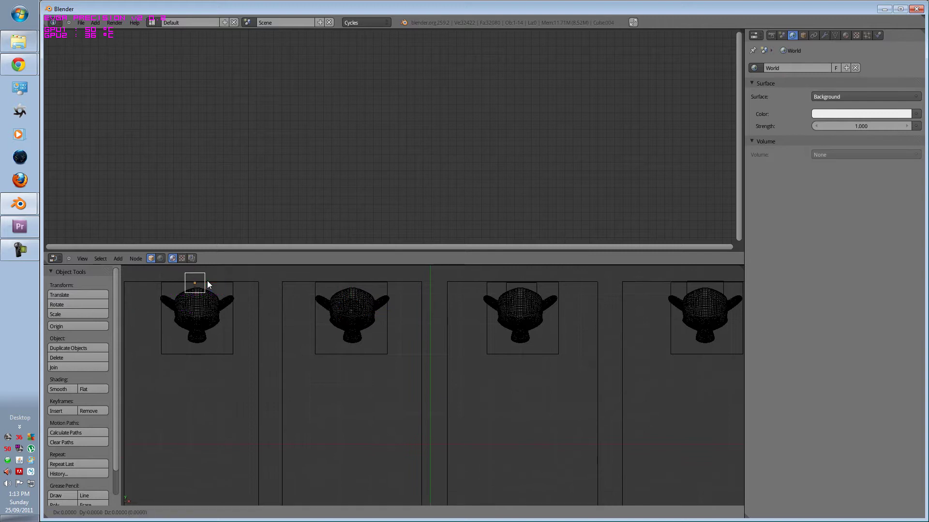
pyautogui.click(210, 306)
# Return to the front view and add a new material to the first booth's cube
pyautogui.scroll(-3, 436, 333)
pyautogui.moveTo(436, 333); pyautogui.dragTo(467, 343, button='middle')
pyautogui.press('KP_1')
pyautogui.scroll(1, 357, 348)
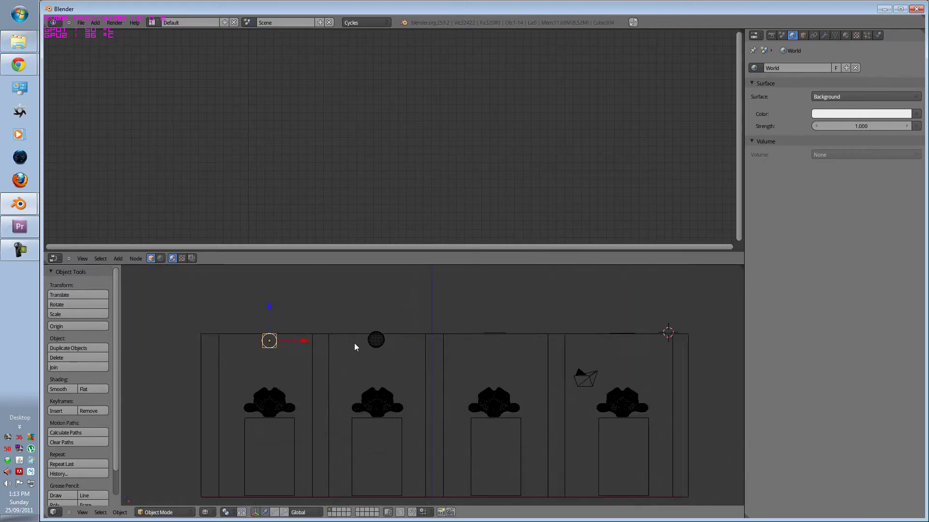
pyautogui.keyDown('shift'); pyautogui.moveTo(354, 344); pyautogui.dragTo(342, 328, button='middle'); pyautogui.keyUp('shift')
pyautogui.click(845, 35)
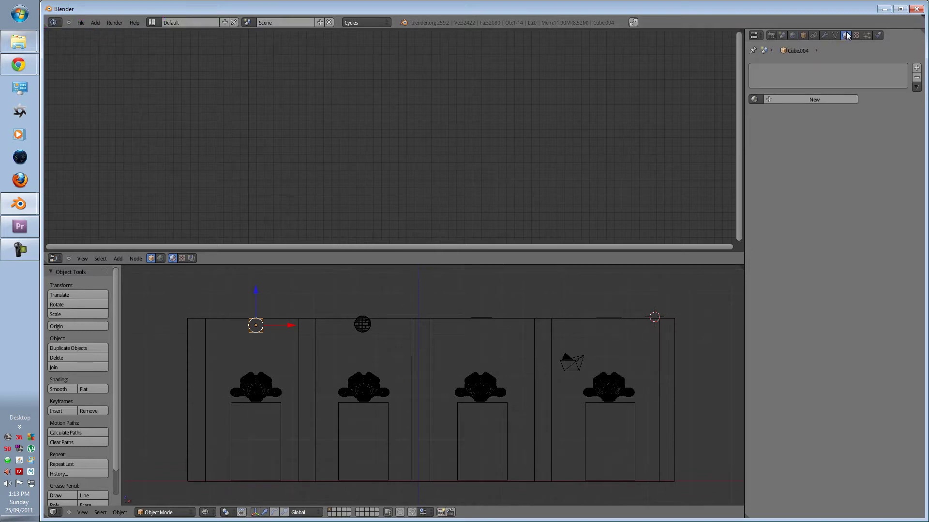
pyautogui.click(774, 98)
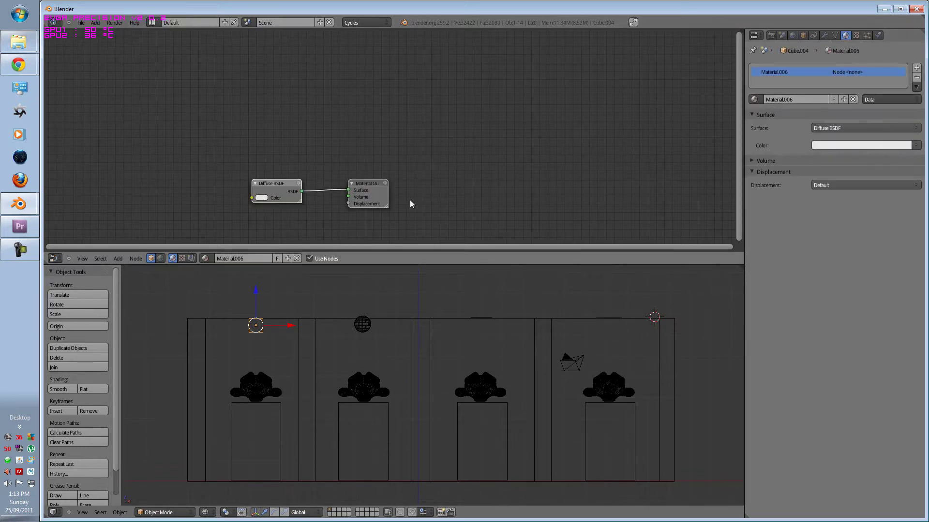
# Change the cube material's surface to Emission and set its colour to pure white
pyautogui.moveTo(410, 204); pyautogui.dragTo(498, 179, button='middle')
pyautogui.scroll(6, 353, 216)
pyautogui.moveTo(348, 186); pyautogui.dragTo(359, 125, button='middle')
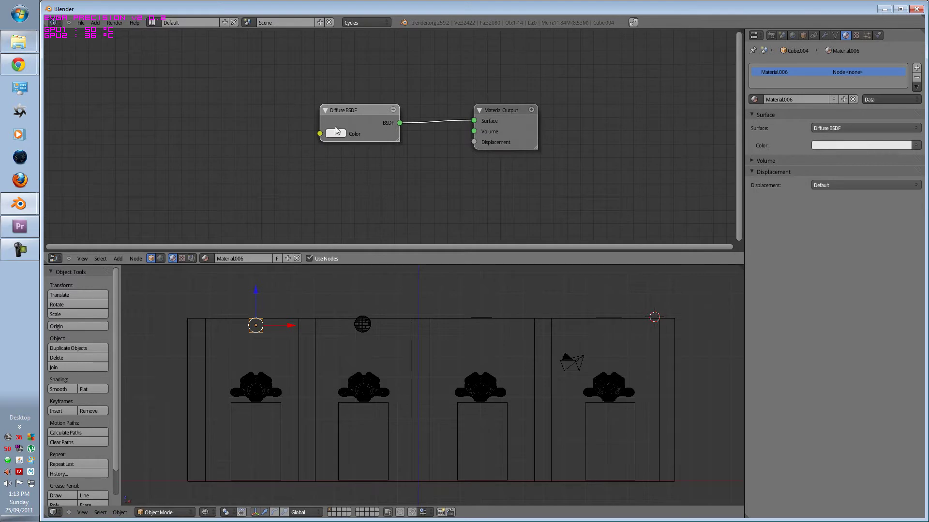
pyautogui.scroll(4, 524, 125)
pyautogui.scroll(-1, 508, 126)
pyautogui.moveTo(505, 127); pyautogui.dragTo(521, 130, button='middle')
pyautogui.click(851, 129)
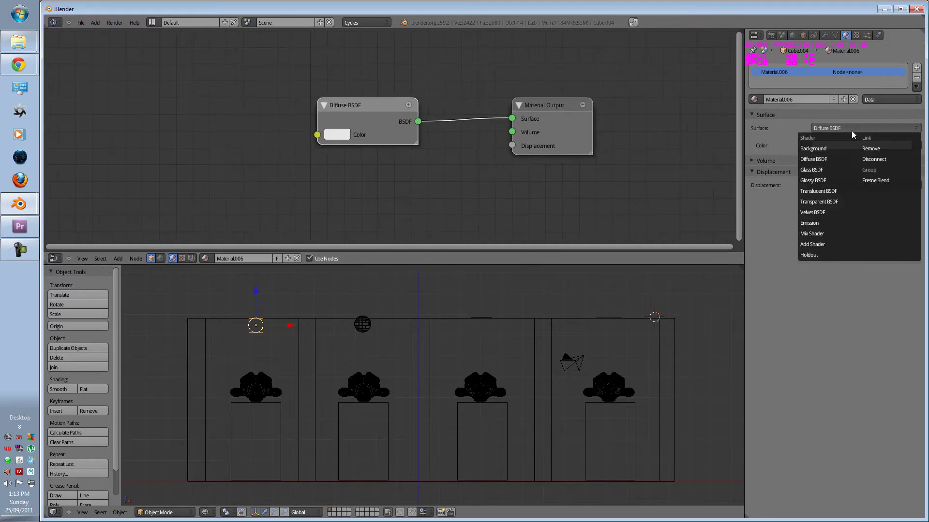
pyautogui.click(818, 224)
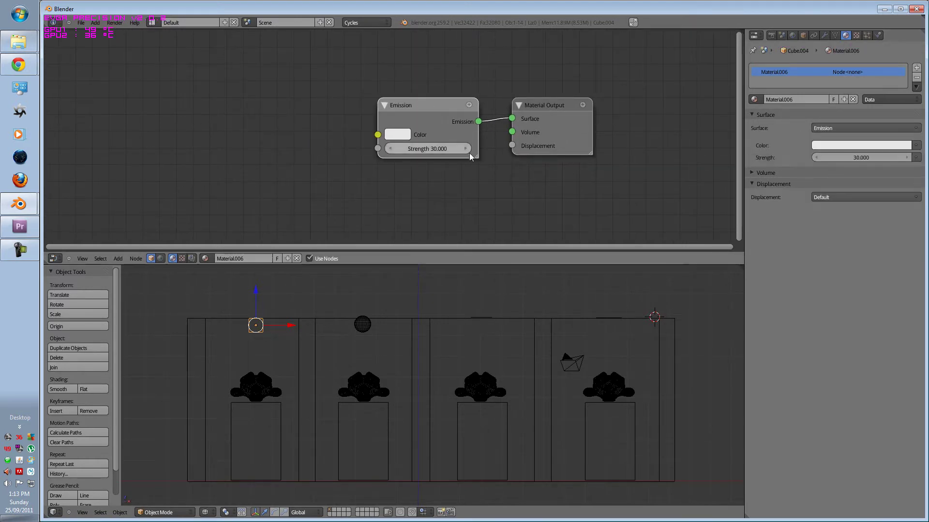
pyautogui.click(397, 134)
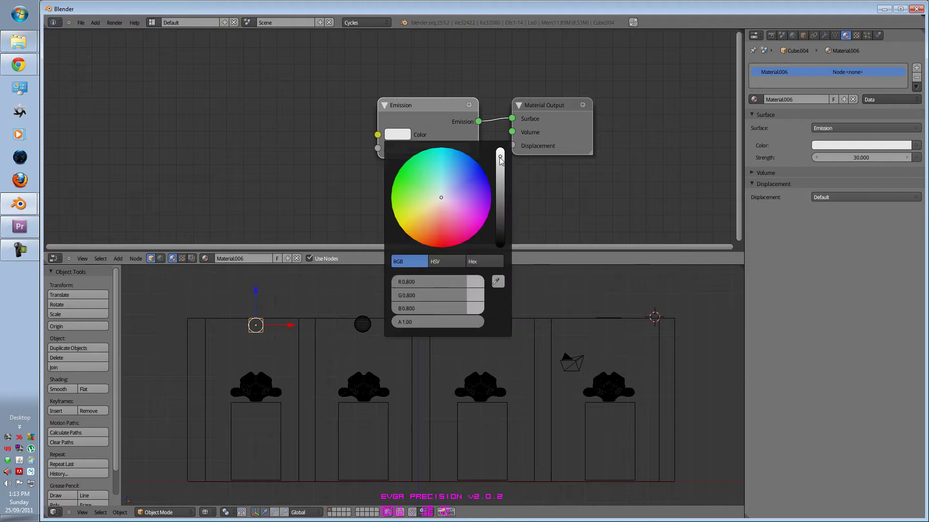
pyautogui.moveTo(500, 157); pyautogui.dragTo(463, 44)
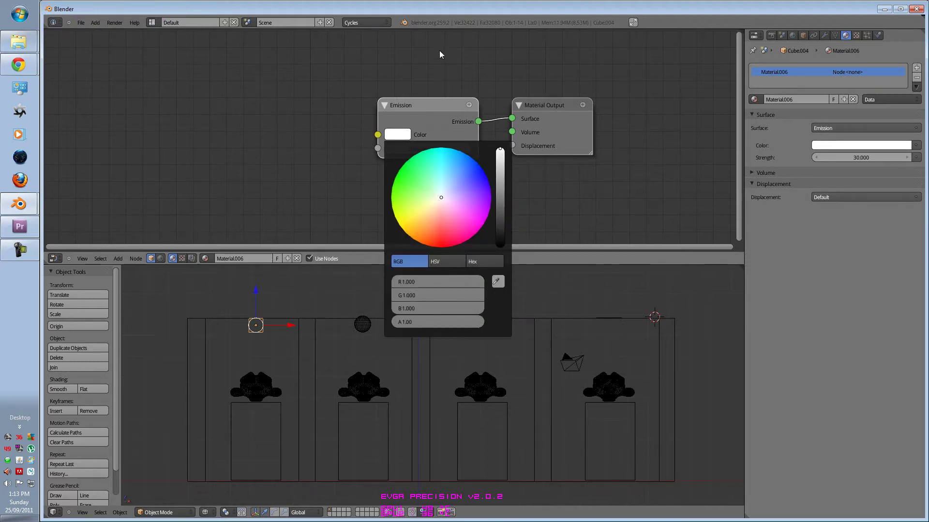
# Assign the existing Material.006 to the sphere and to the third booth's plane
pyautogui.rightClick(368, 331)
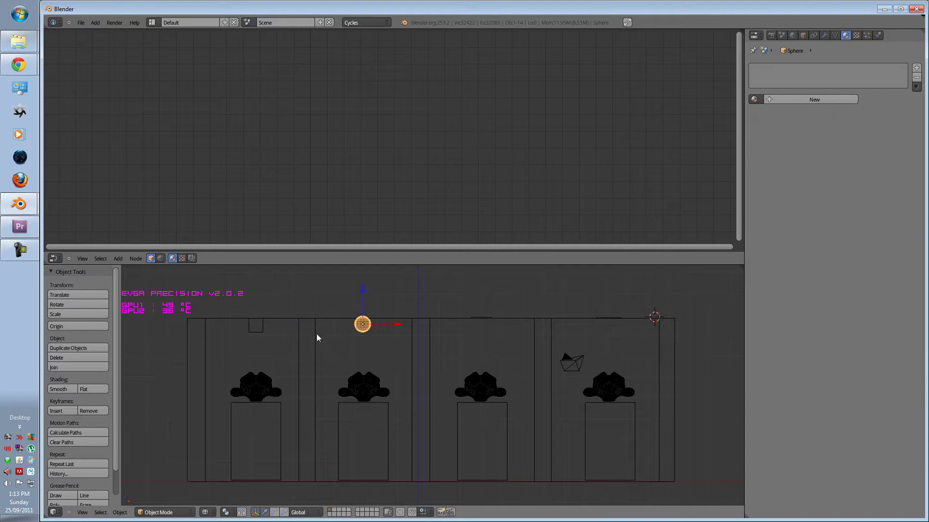
pyautogui.click(754, 99)
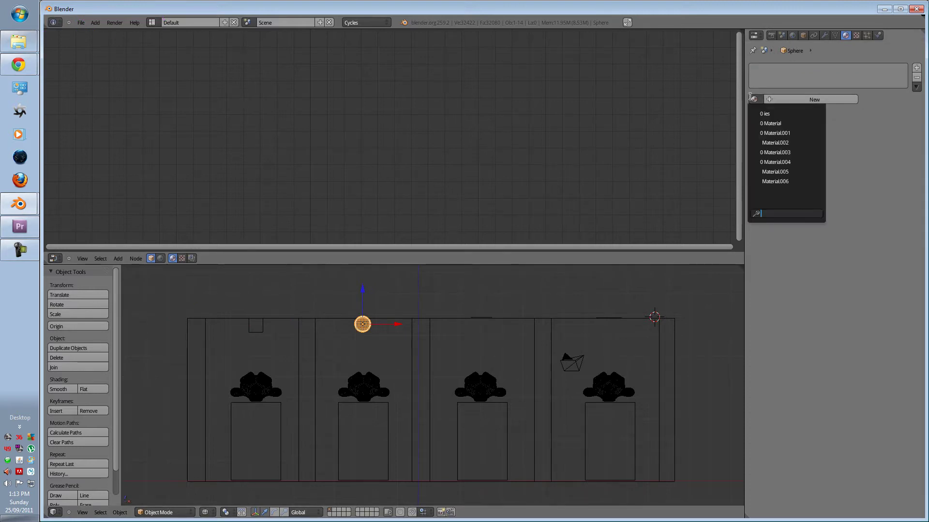
pyautogui.click(768, 182)
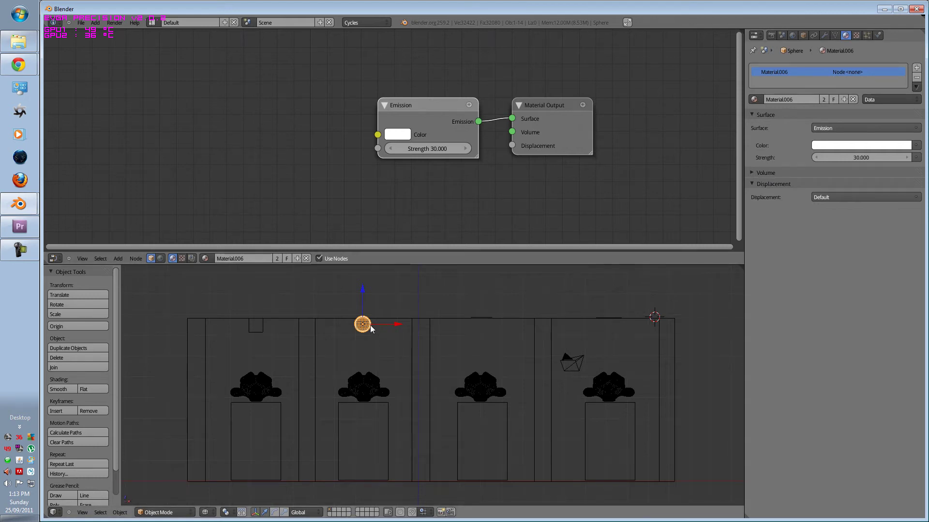
pyautogui.rightClick(480, 317)
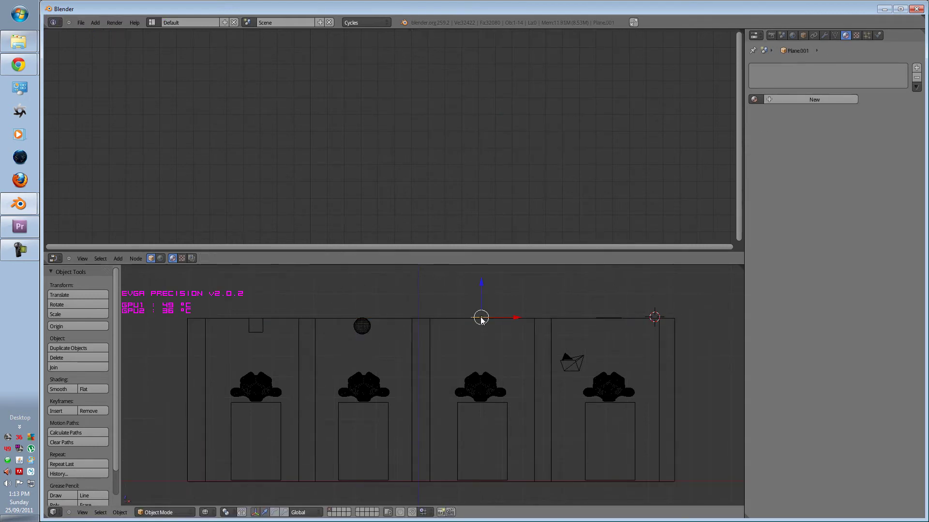
pyautogui.click(754, 99)
pyautogui.click(788, 184)
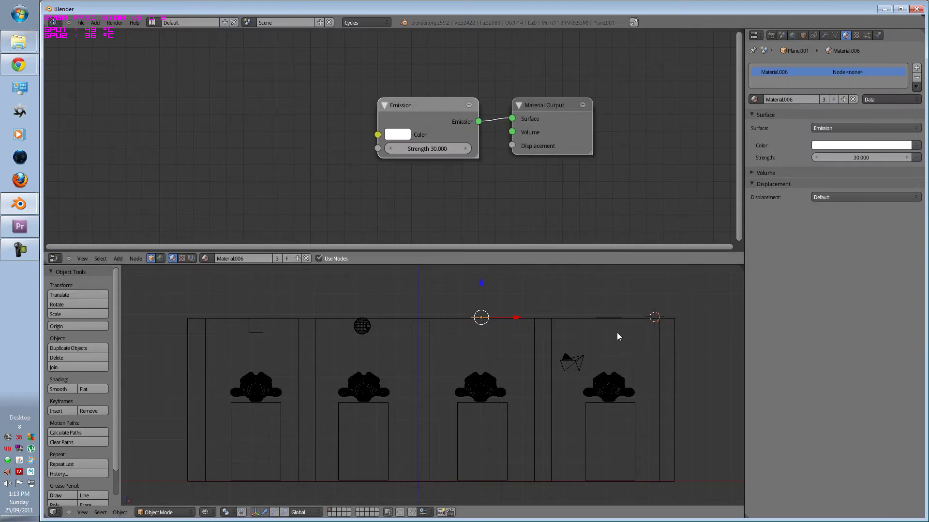
# Lower the third booth's plane slightly along Z, just beneath the ceiling
pyautogui.keyDown('shift'); pyautogui.moveTo(617, 332); pyautogui.dragTo(579, 343, button='middle'); pyautogui.keyUp('shift')
pyautogui.scroll(-1, 576, 324)
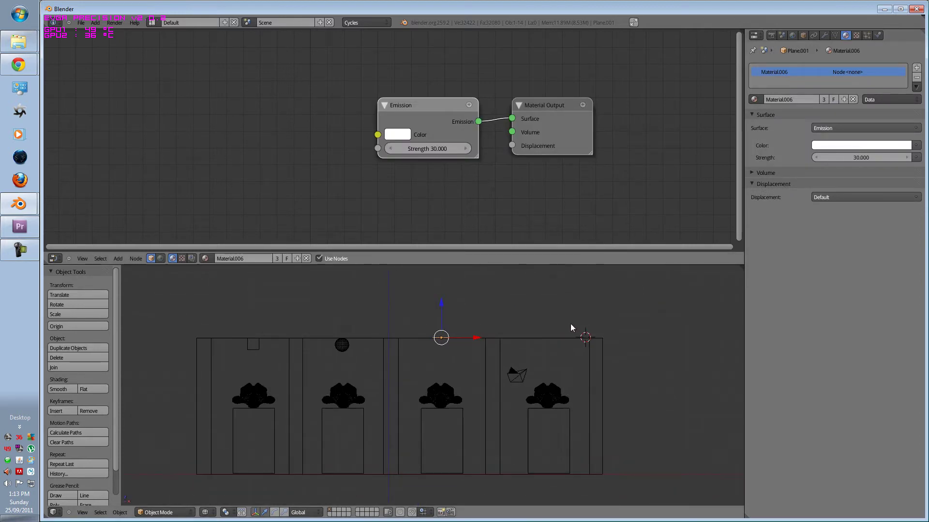
pyautogui.keyDown('shift'); pyautogui.moveTo(497, 341); pyautogui.dragTo(543, 328, button='middle'); pyautogui.keyUp('shift')
pyautogui.rightClick(544, 329)
pyautogui.rightClick(536, 328)
pyautogui.scroll(-1, 535, 329)
pyautogui.rightClick(440, 339)
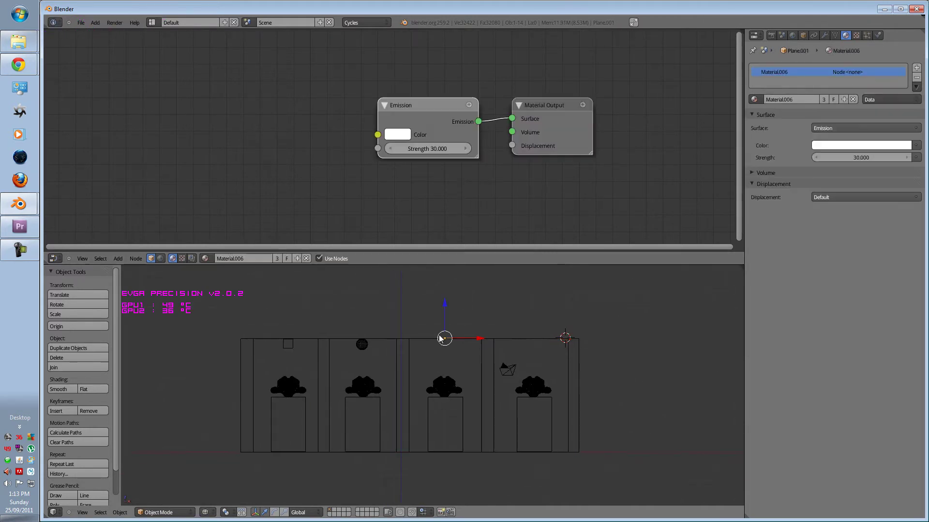
pyautogui.press('g')
pyautogui.press('z')
pyautogui.click(439, 341)
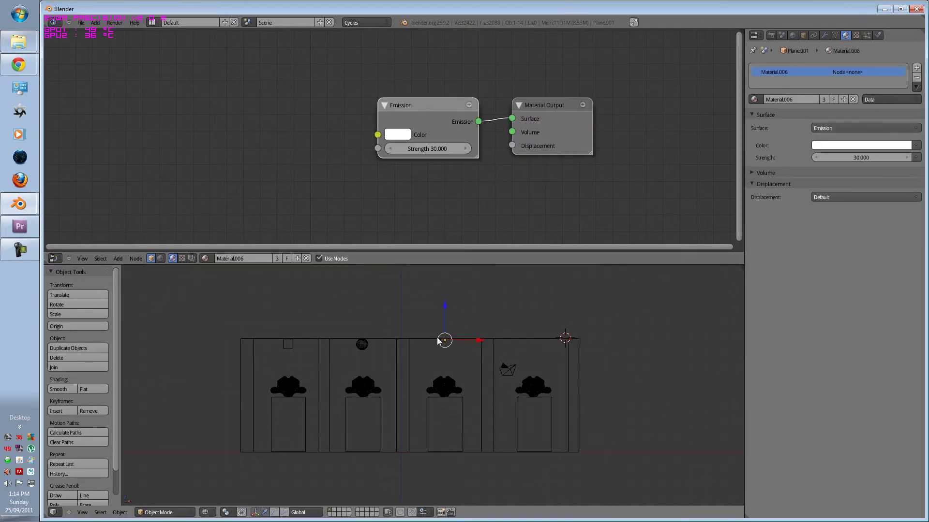
pyautogui.scroll(1, 422, 355)
pyautogui.keyDown('shift'); pyautogui.moveTo(422, 355); pyautogui.dragTo(422, 280, button='middle'); pyautogui.keyUp('shift')
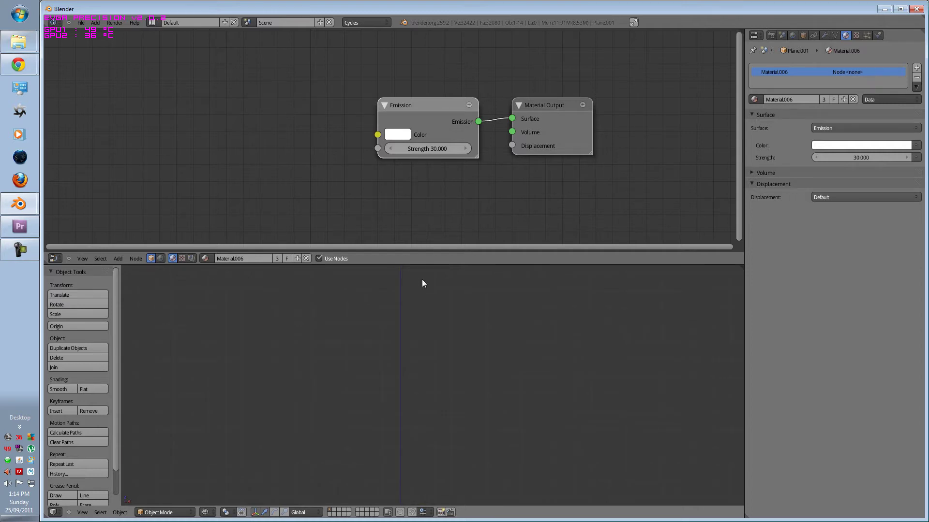
pyautogui.scroll(-5, 434, 392)
pyautogui.scroll(5, 437, 382)
pyautogui.scroll(-3, 434, 406)
pyautogui.scroll(-5, 404, 331)
pyautogui.scroll(3, 377, 321)
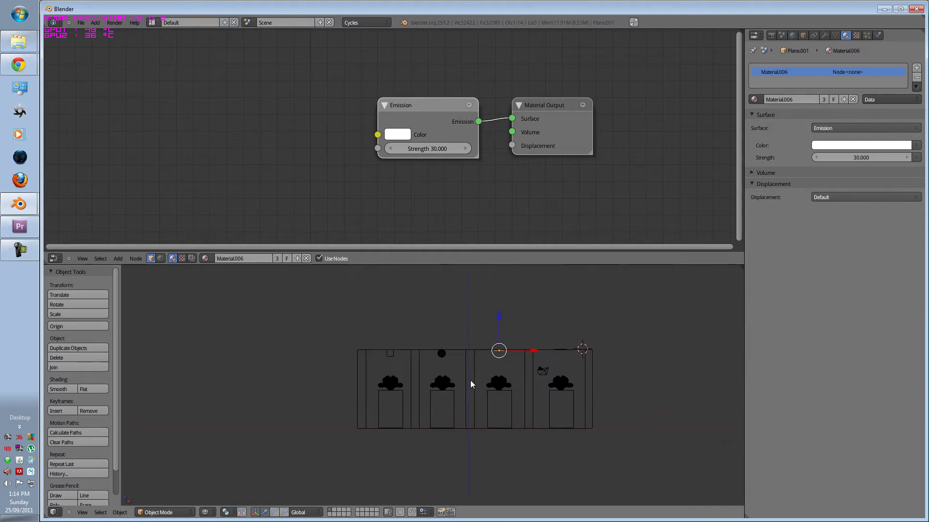
# Set the shared emission material's colour to bright green (R 0.154, G 1.000, B 0.000)
pyautogui.keyDown('shift'); pyautogui.moveTo(470, 383); pyautogui.dragTo(420, 395, button='middle'); pyautogui.keyUp('shift')
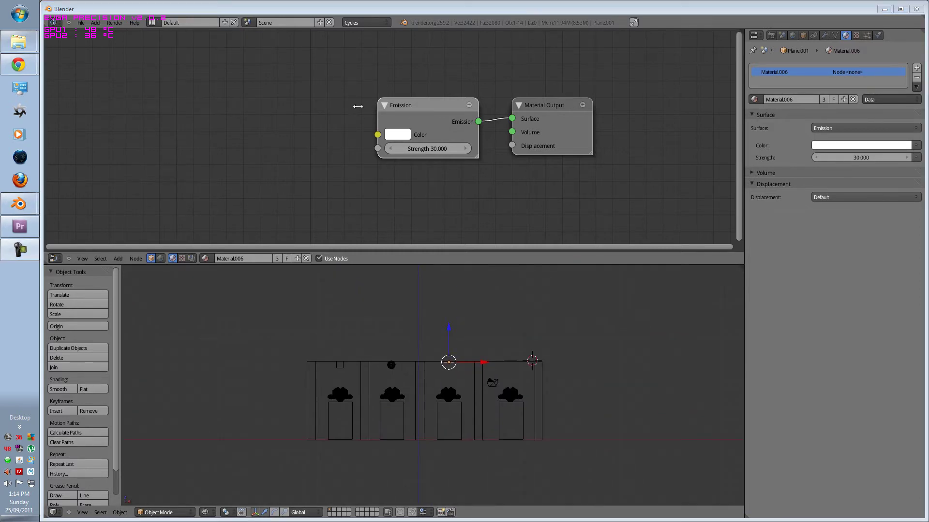
pyautogui.click(397, 134)
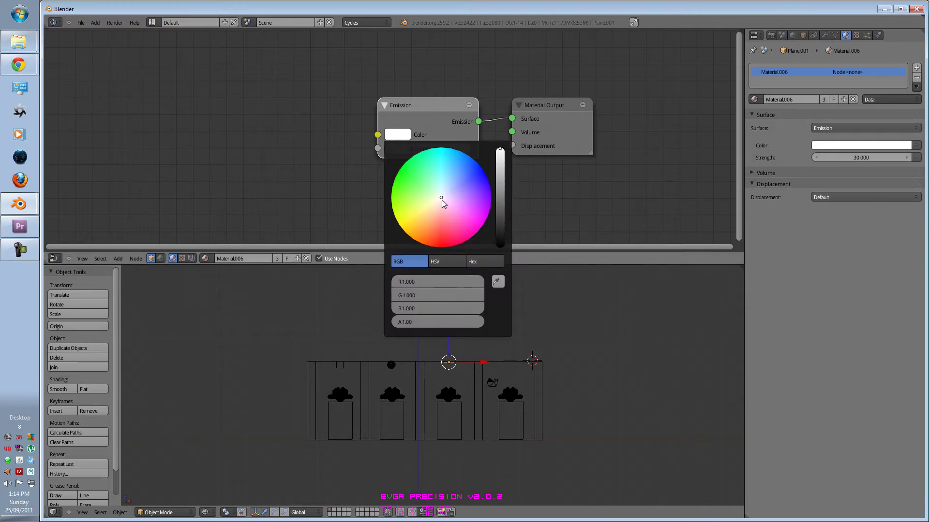
pyautogui.moveTo(443, 203); pyautogui.dragTo(393, 180)
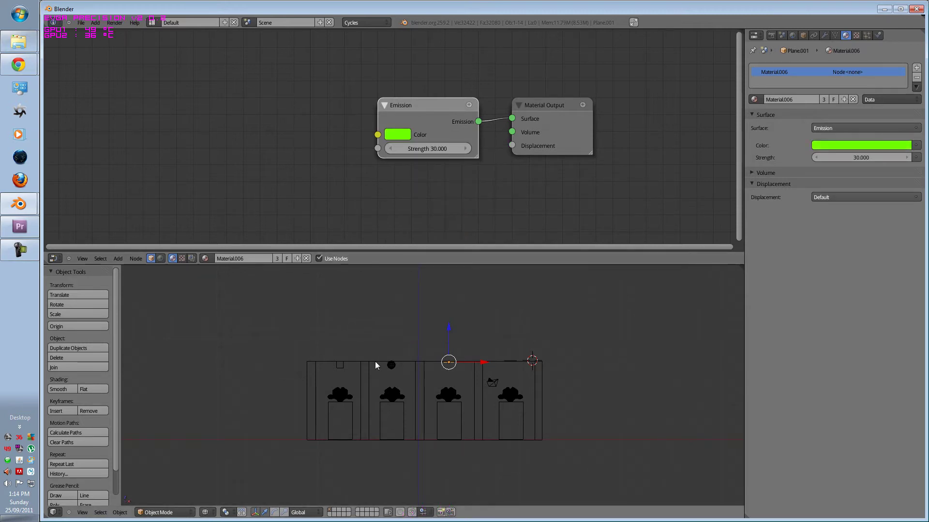
# Give the sphere its own copy of the emission material and colour it cyan (R 0.000, G 0.956, B 1.000)
pyautogui.rightClick(391, 371)
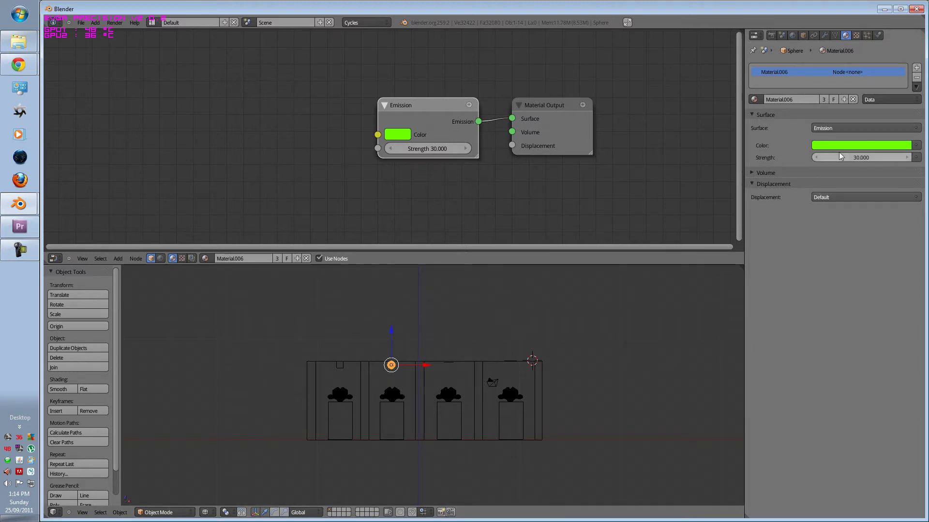
pyautogui.click(842, 100)
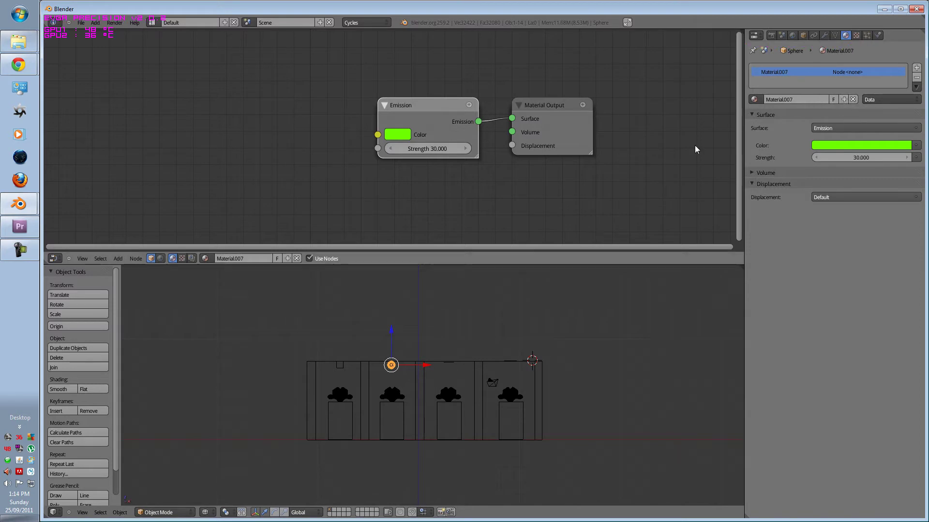
pyautogui.click(398, 133)
pyautogui.moveTo(430, 172); pyautogui.dragTo(445, 134)
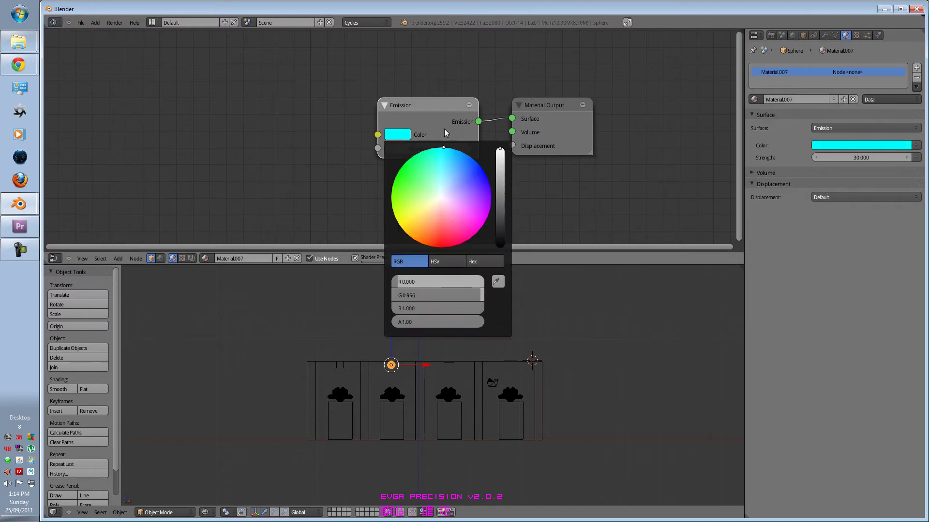
# Give the first booth's cube its own copy of the emission material and colour it crimson red
pyautogui.rightClick(344, 365)
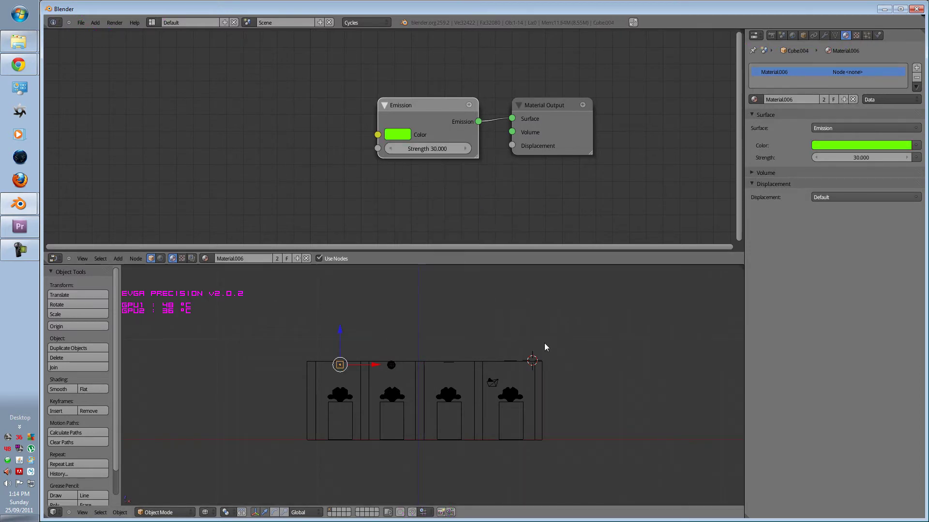
pyautogui.click(841, 100)
pyautogui.click(405, 136)
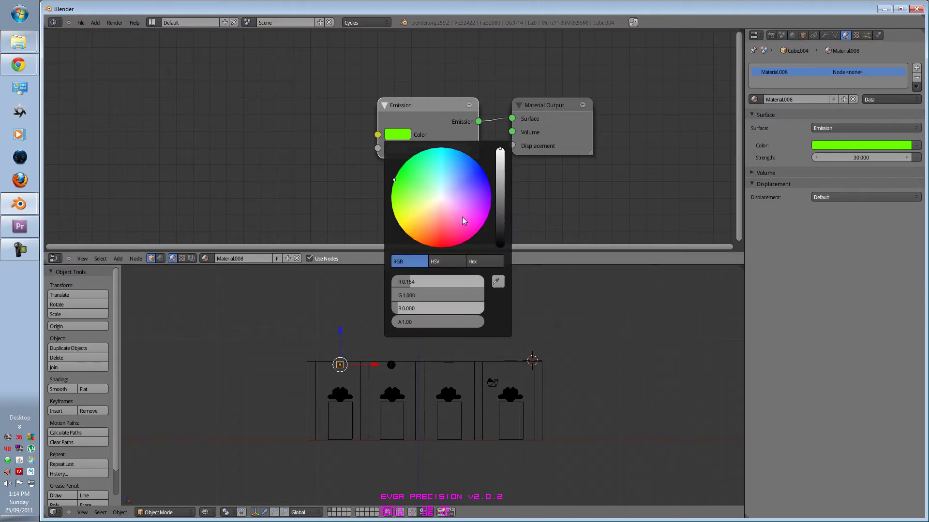
pyautogui.moveTo(462, 218); pyautogui.dragTo(439, 247)
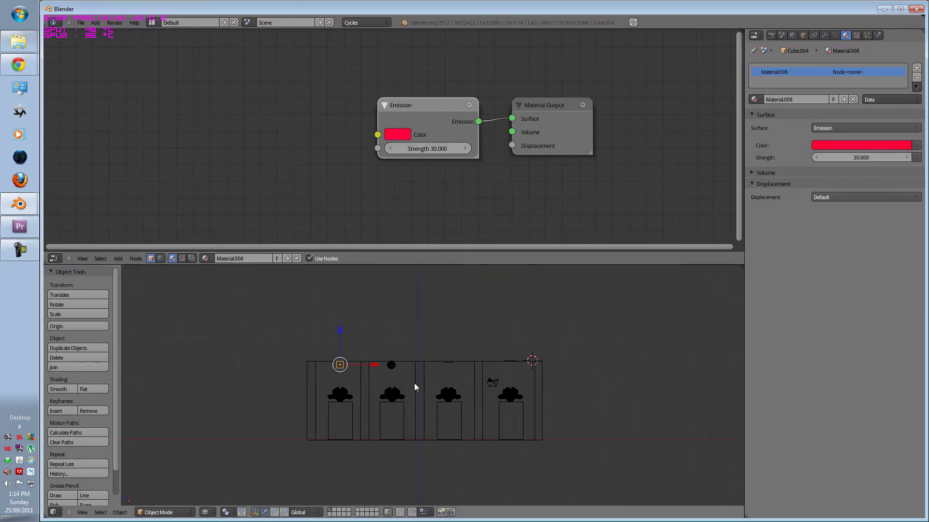
# Preview the booths with Rendered viewport shading and examine the coloured mesh lights
pyautogui.scroll(3, 421, 377)
pyautogui.click(205, 513)
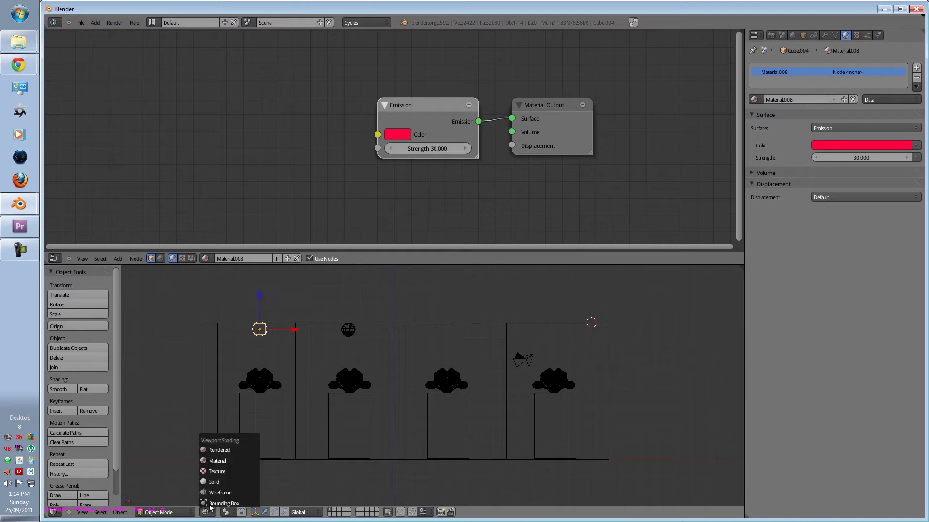
pyautogui.click(218, 451)
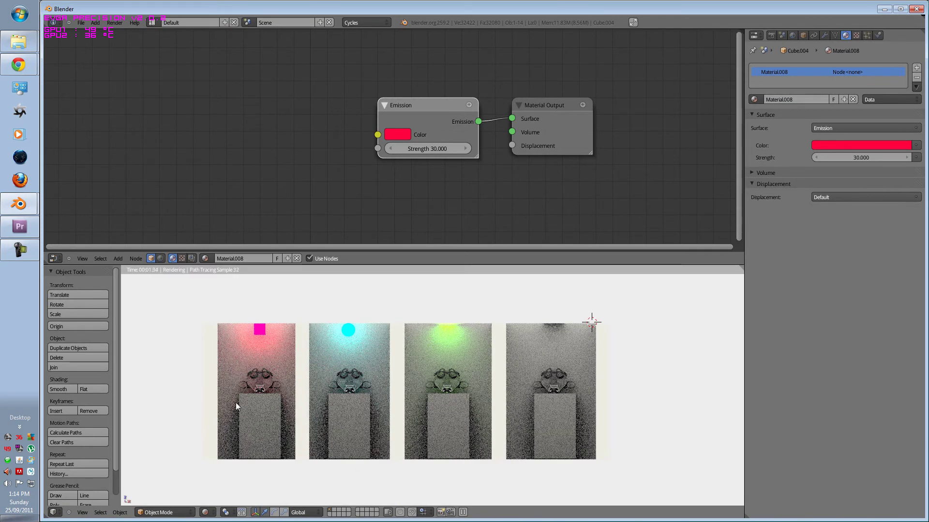
pyautogui.scroll(2, 454, 334)
pyautogui.scroll(-2, 455, 334)
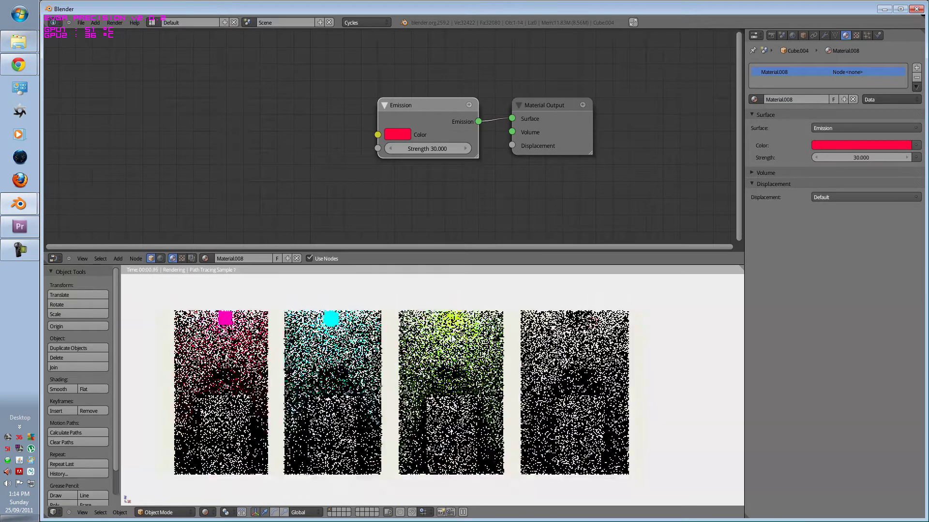
pyautogui.moveTo(455, 334); pyautogui.dragTo(446, 368, button='middle')
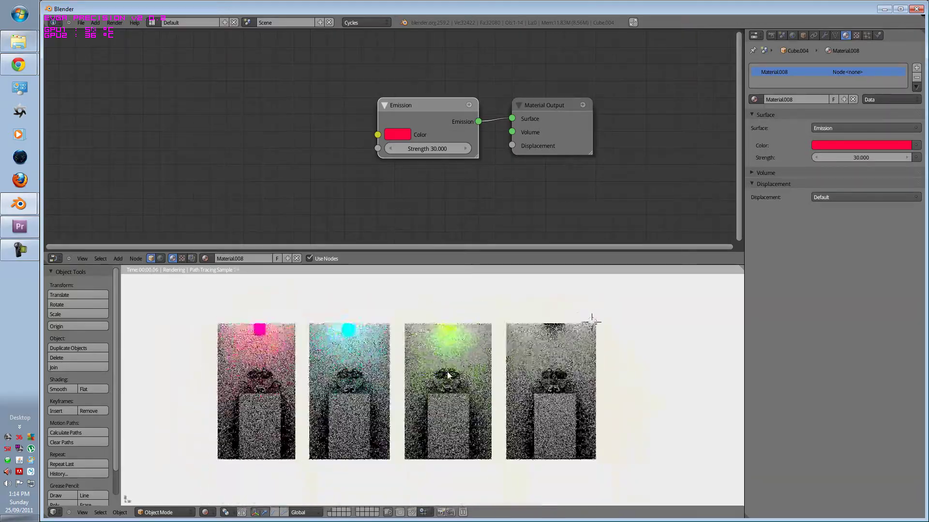
pyautogui.scroll(1, 442, 358)
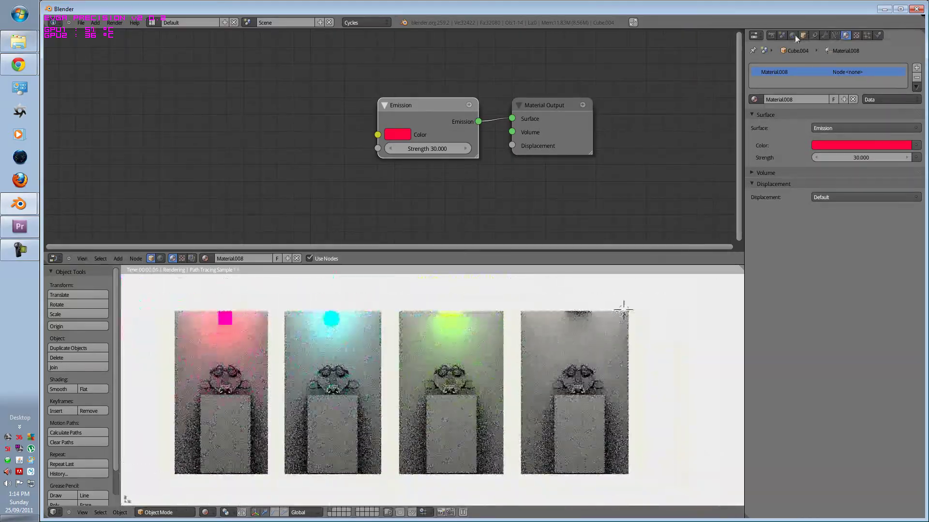
# Darken the world's Background colour to full black in the world node setup
pyautogui.click(793, 35)
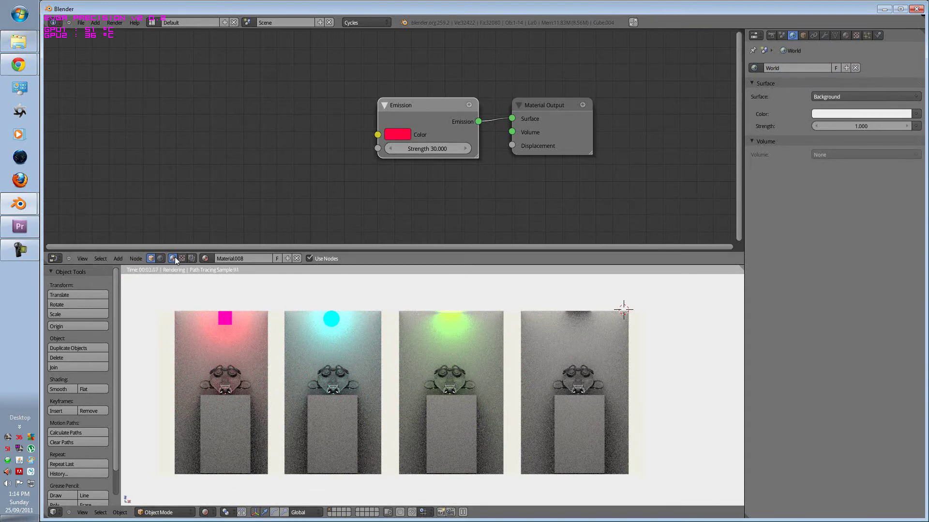
pyautogui.click(161, 258)
pyautogui.click(346, 133)
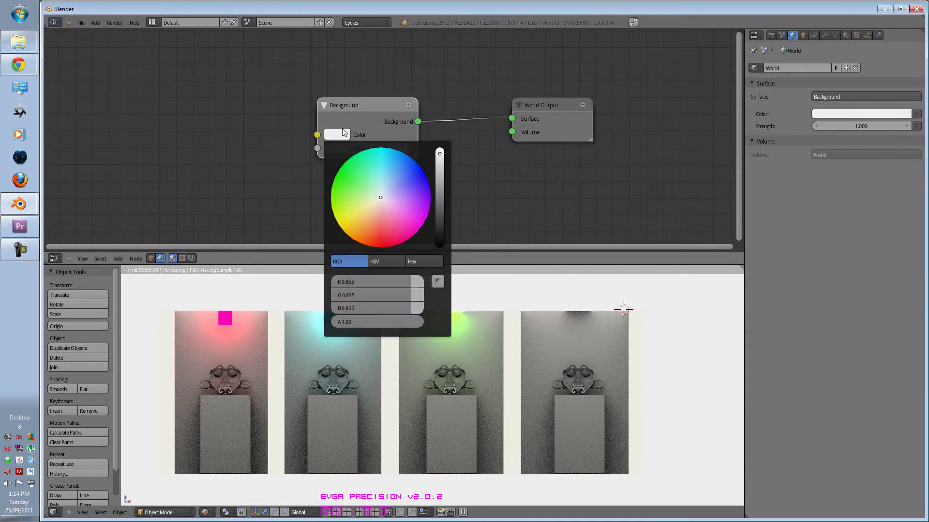
pyautogui.moveTo(440, 154); pyautogui.dragTo(440, 254)
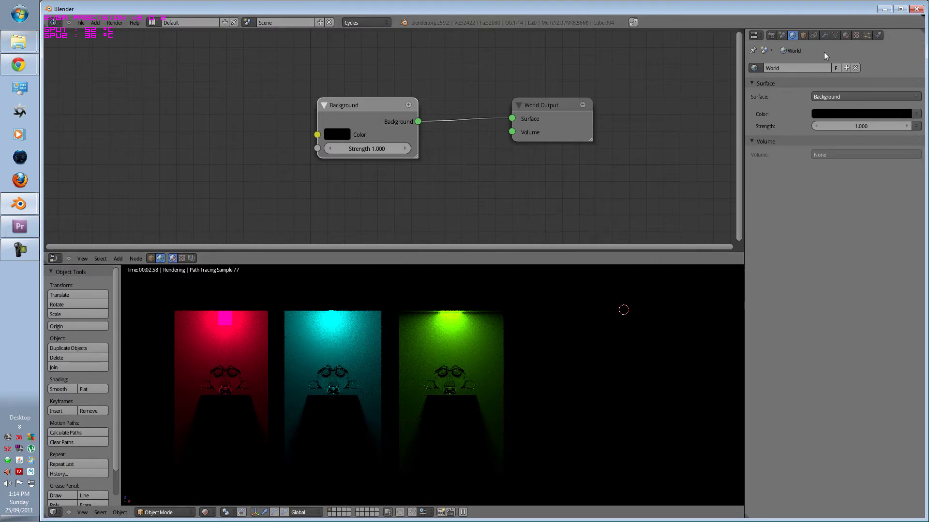
# Return the viewport to wireframe and lower the fourth booth's plane about 0.12 units along Z, just beneath the ceiling
pyautogui.click(855, 36)
pyautogui.hotkey('shift', 'z')
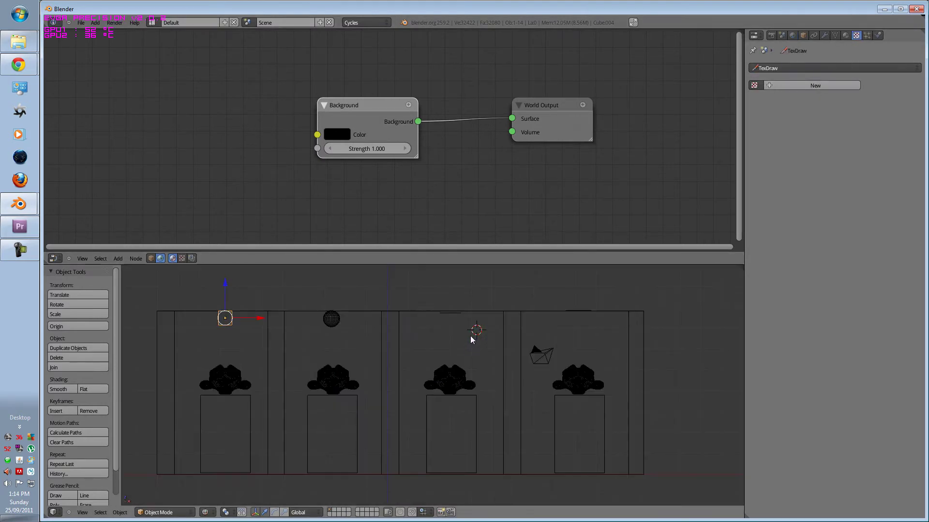
pyautogui.keyDown('shift'); pyautogui.moveTo(567, 305); pyautogui.dragTo(530, 300, button='middle'); pyautogui.keyUp('shift')
pyautogui.rightClick(530, 302)
pyautogui.rightClick(537, 304)
pyautogui.press('g')
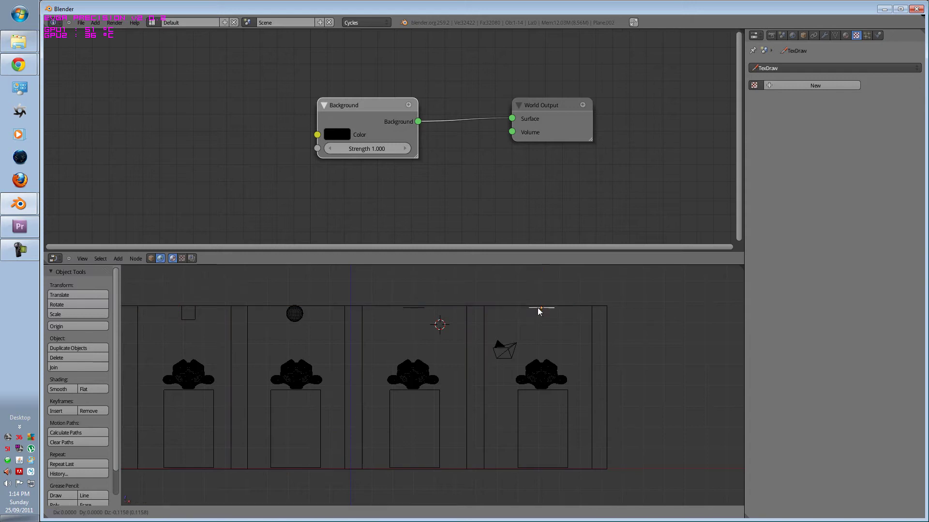
pyautogui.click(541, 312)
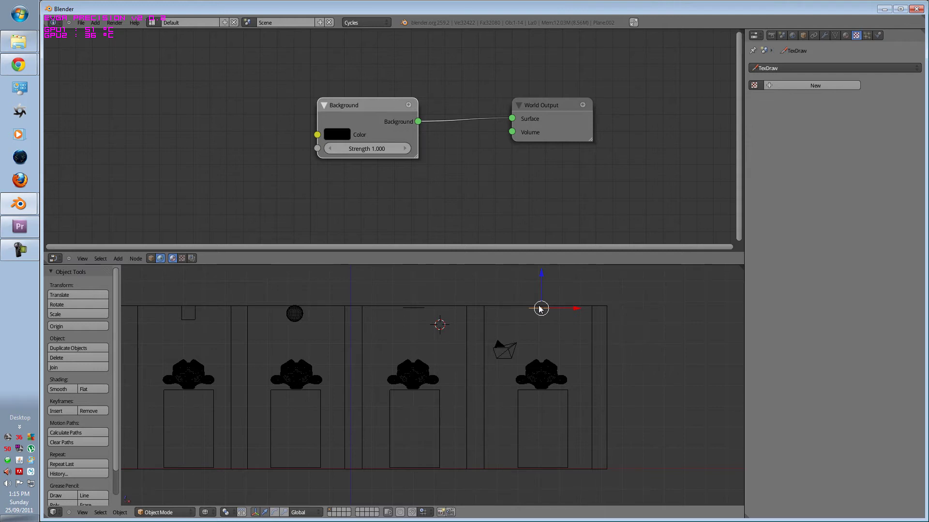
# Create a new object material on the fourth booth's plane with Emission as its surface shader
pyautogui.click(150, 258)
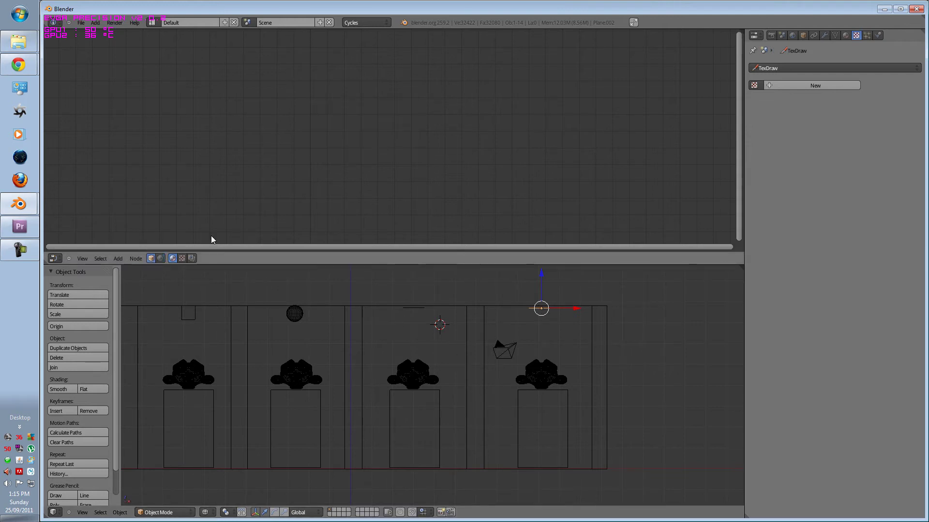
pyautogui.click(846, 35)
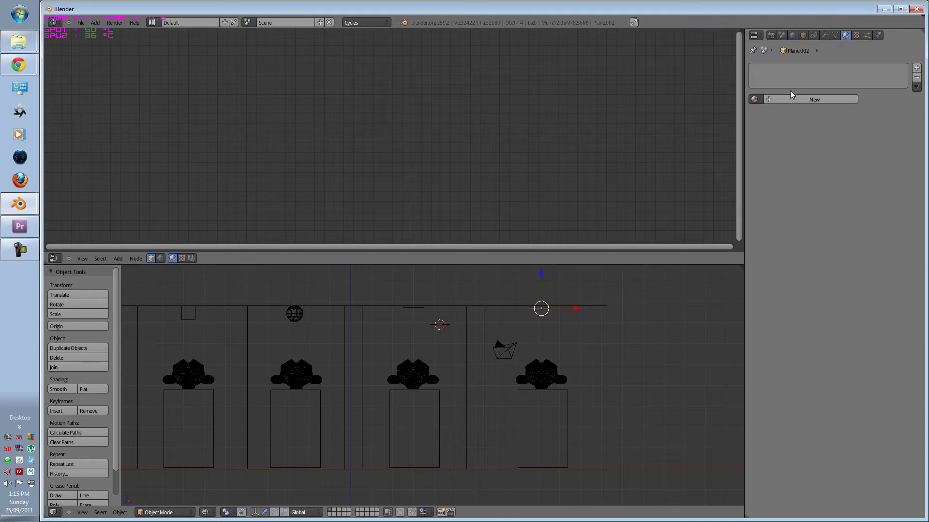
pyautogui.click(785, 98)
pyautogui.click(819, 126)
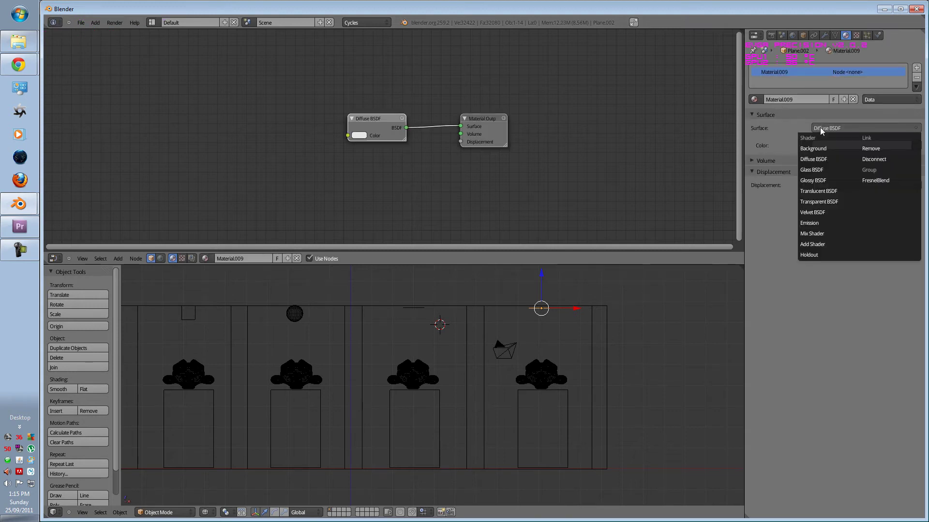
pyautogui.click(829, 222)
# Add an Image Texture node linked to the Emission colour and open the image file selection for it
pyautogui.hotkey('shift', 'a')
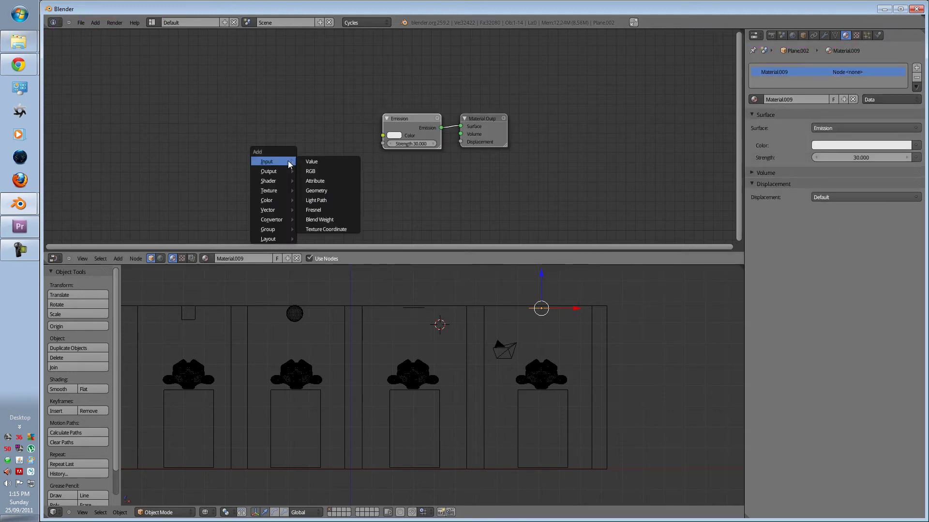
pyautogui.moveTo(272, 194)
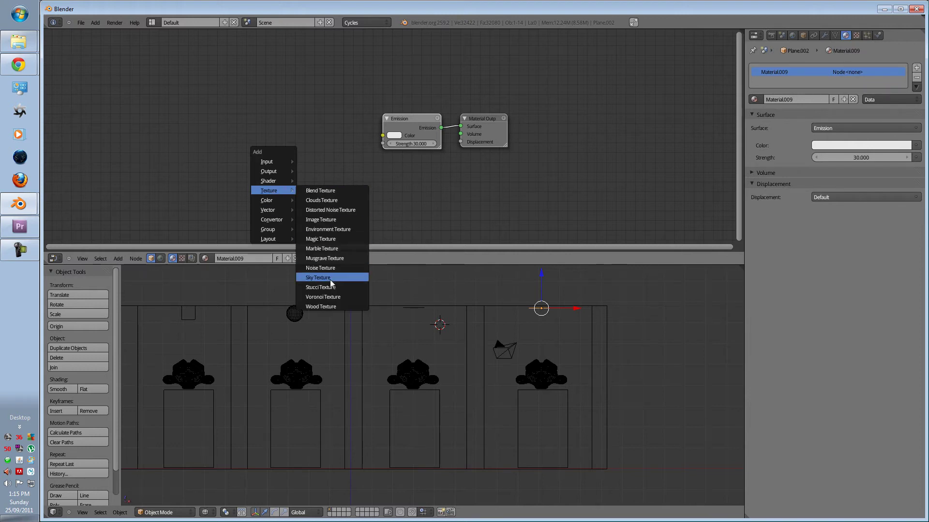
pyautogui.click(333, 219)
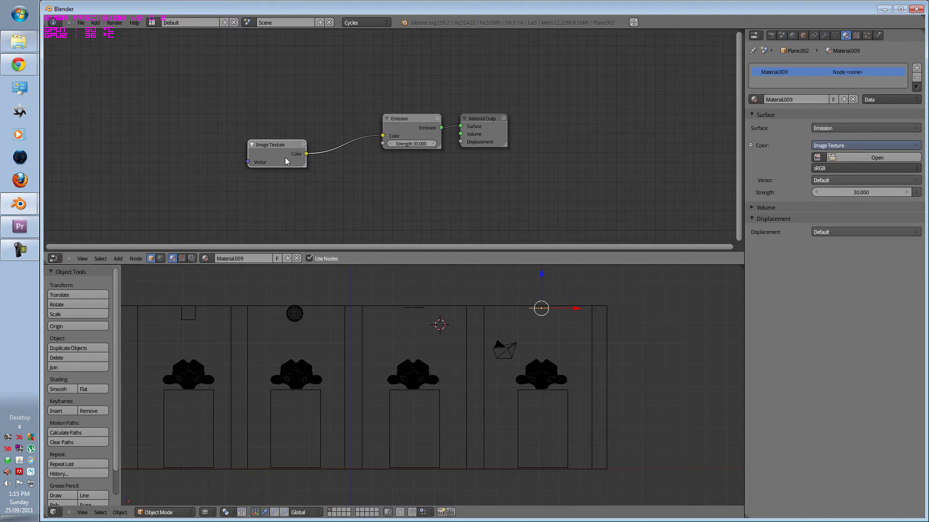
pyautogui.moveTo(285, 157); pyautogui.dragTo(341, 153)
pyautogui.click(841, 154)
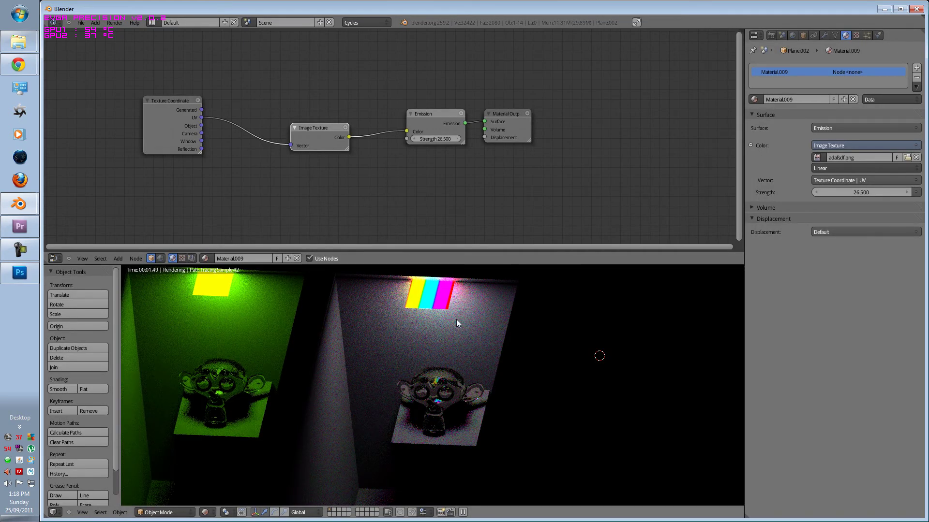
# Split the 3D view in two, make one half a UV/Image Editor, and put the textured plane in Edit Mode
pyautogui.moveTo(457, 320); pyautogui.dragTo(443, 338, button='middle')
pyautogui.moveTo(402, 361)
pyautogui.mouseDown(button='middle')
pyautogui.moveTo(433, 300)
pyautogui.moveTo(422, 335)
pyautogui.mouseUp(button='middle')
pyautogui.moveTo(740, 268)
pyautogui.mouseDown()
pyautogui.moveTo(425, 300)
pyautogui.moveTo(402, 339)
pyautogui.mouseUp()
pyautogui.click(54, 512)
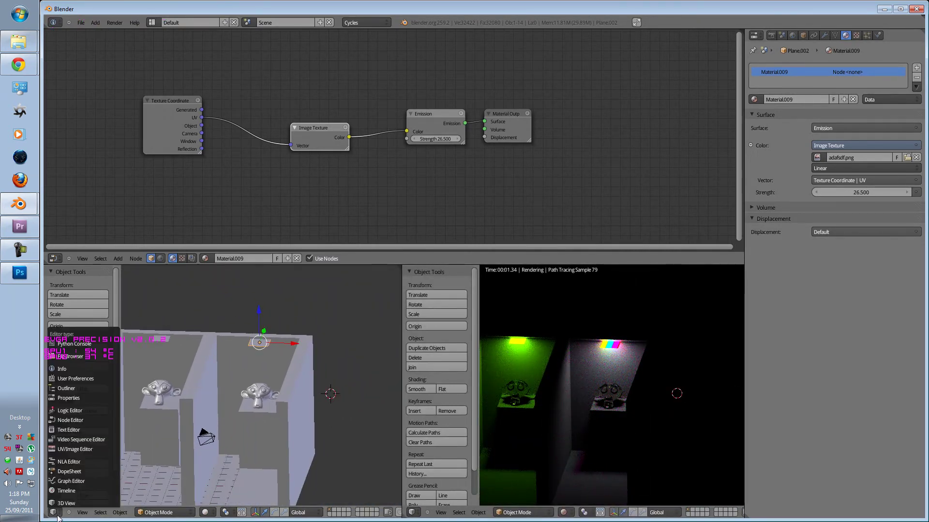
pyautogui.click(75, 450)
pyautogui.press('Tab')
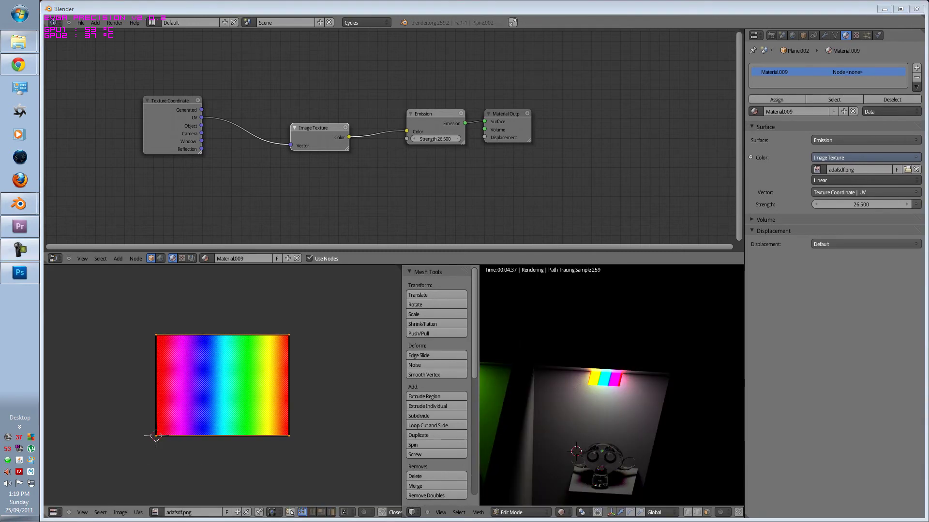
# Scale the plane's UVs along X into a narrow strip over the blue-to-cyan part of the gradient image
pyautogui.click(271, 370)
pyautogui.scroll(2, 256, 375)
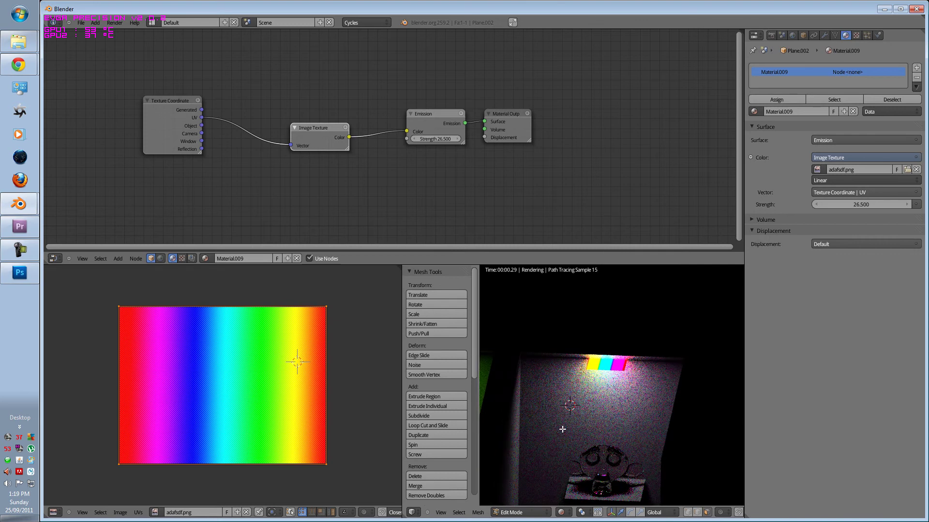
pyautogui.press('Tab')
pyautogui.press('Tab')
pyautogui.press('s')
pyautogui.press('x')
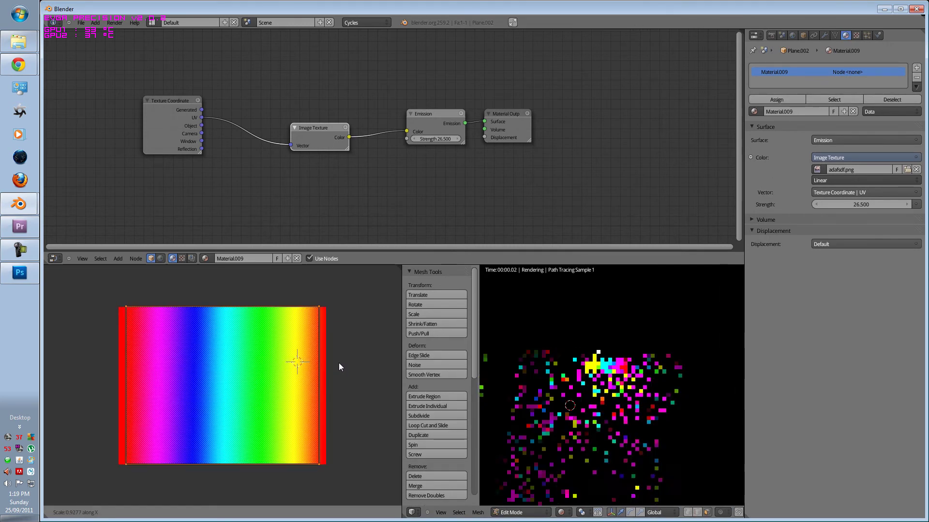
pyautogui.click(244, 361)
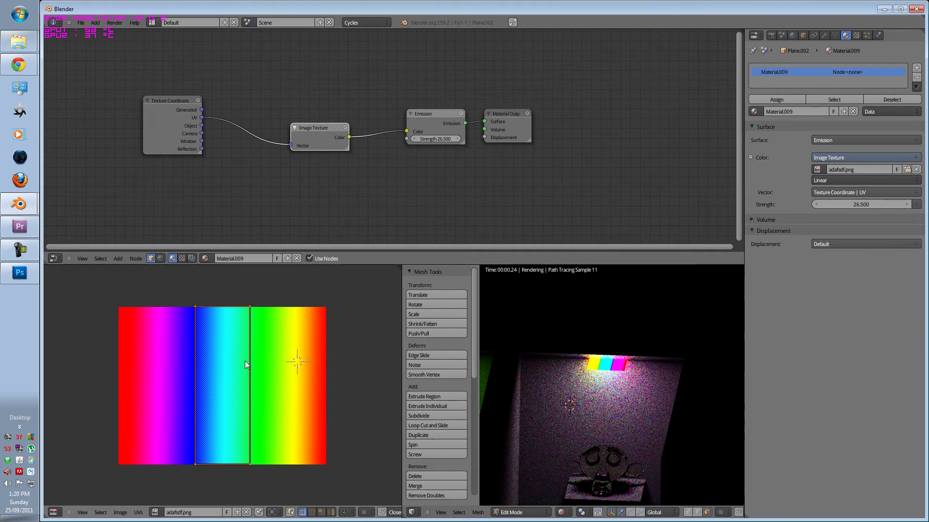
# Move the narrow UV strip in stages across the gradient, from the cyan band past green to the yellow band
pyautogui.press('g')
pyautogui.click(251, 360)
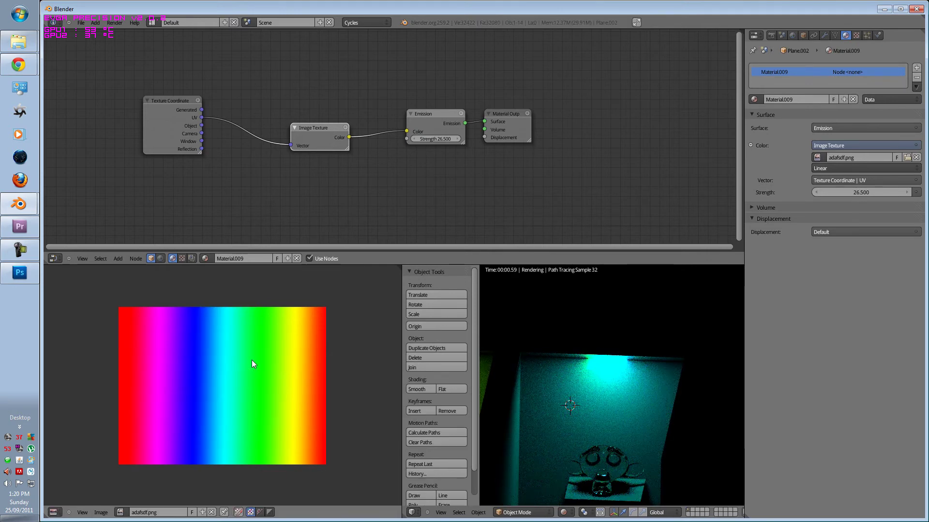
pyautogui.press('g')
pyautogui.click(276, 361)
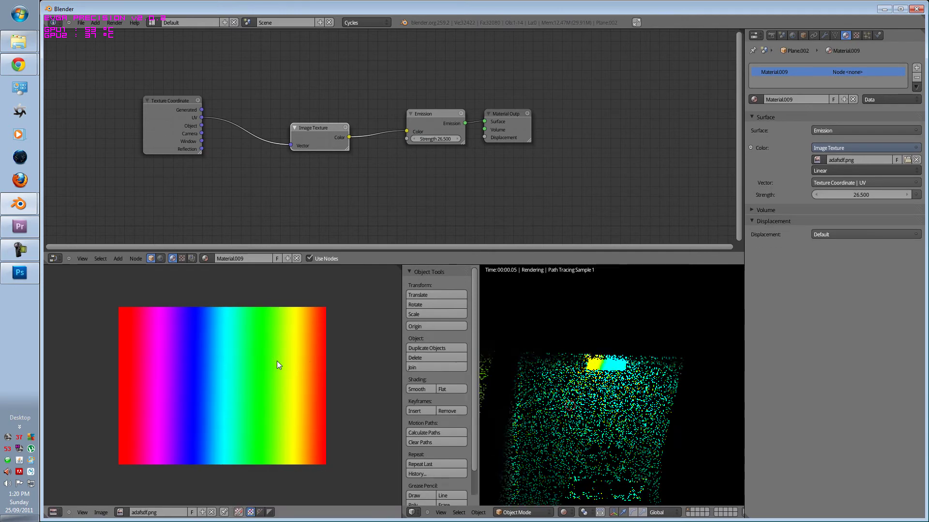
pyautogui.press('g')
pyautogui.click(293, 362)
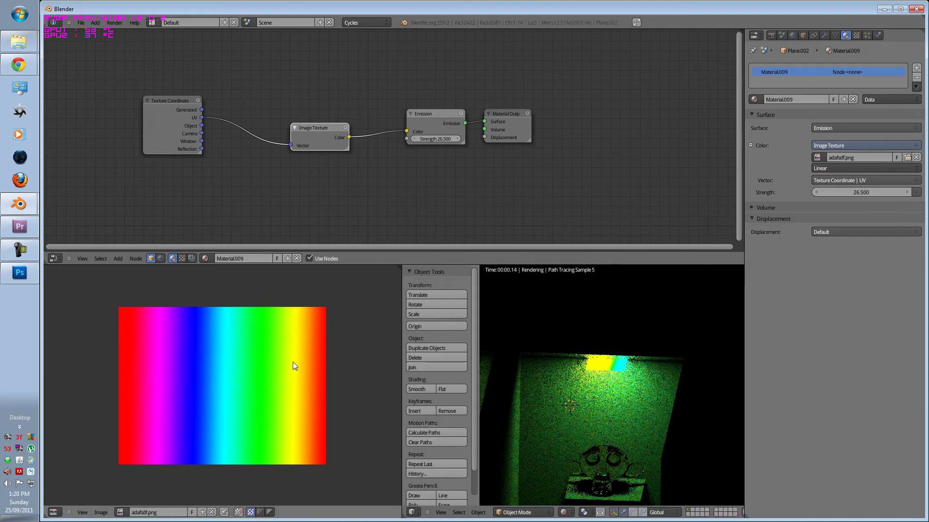
pyautogui.press('g')
pyautogui.click(315, 362)
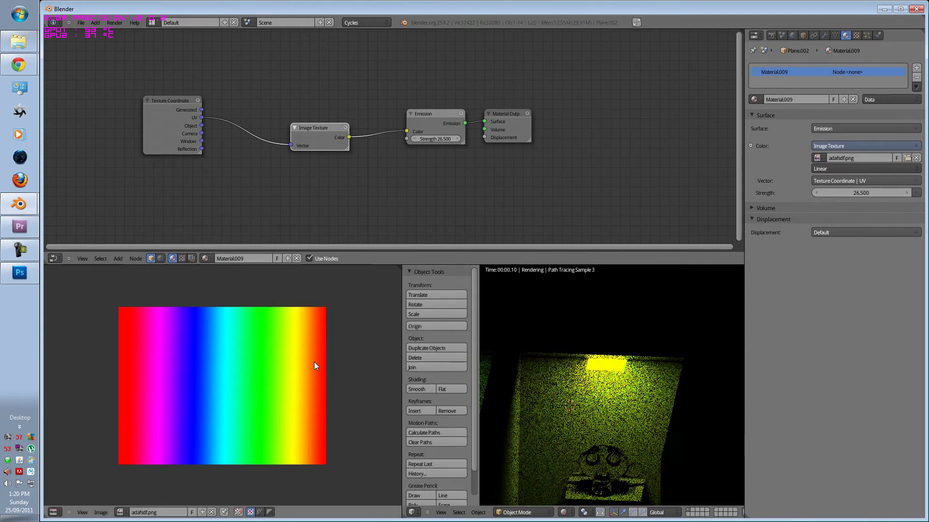
# Widen the UV strip along X to about half the image, covering cyan to red, and leave Edit Mode
pyautogui.press('s')
pyautogui.press('x')
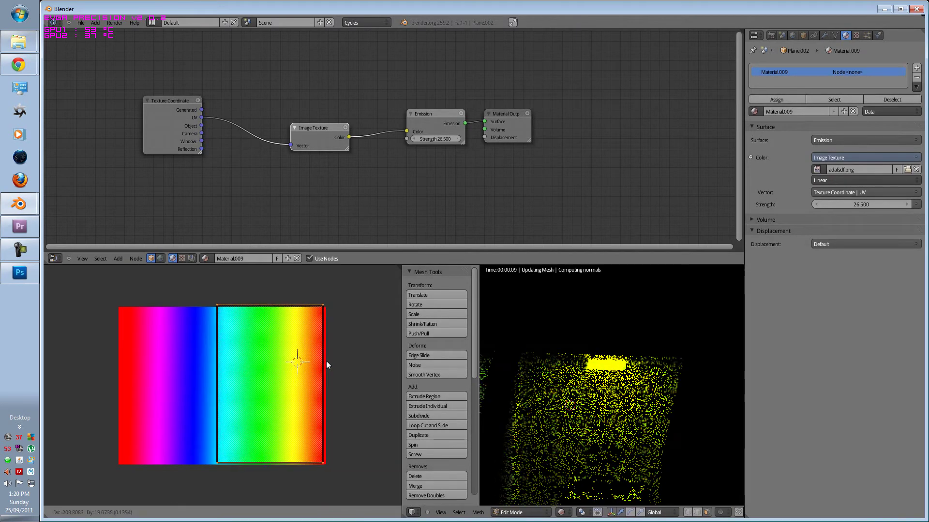
pyautogui.click(325, 361)
pyautogui.press('Tab')
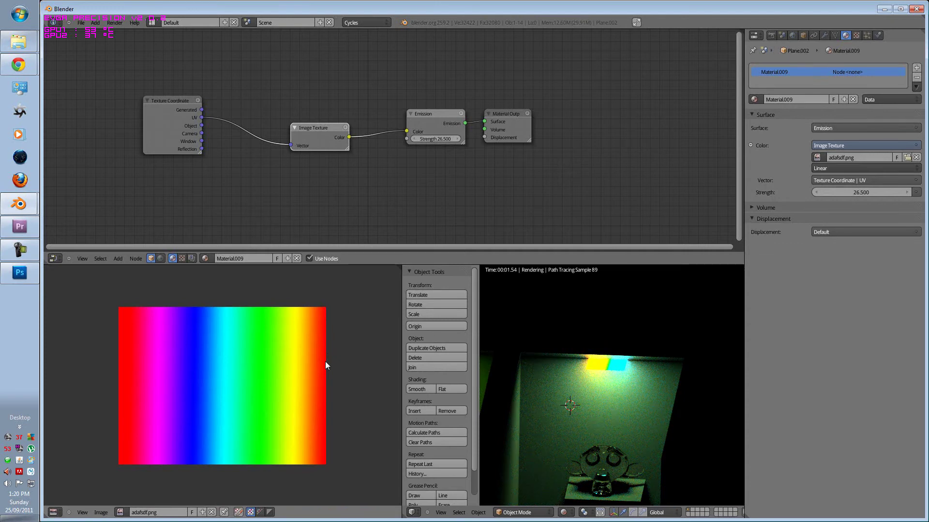
# Shift the plane's UVs to the magenta-to-cyan part and scale them along X beyond both sides of the image
pyautogui.press('Tab')
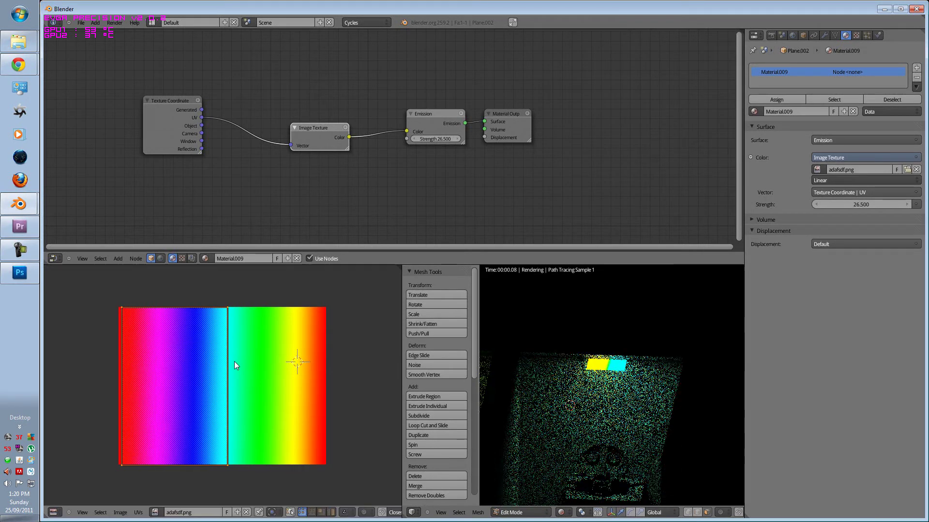
pyautogui.press('g')
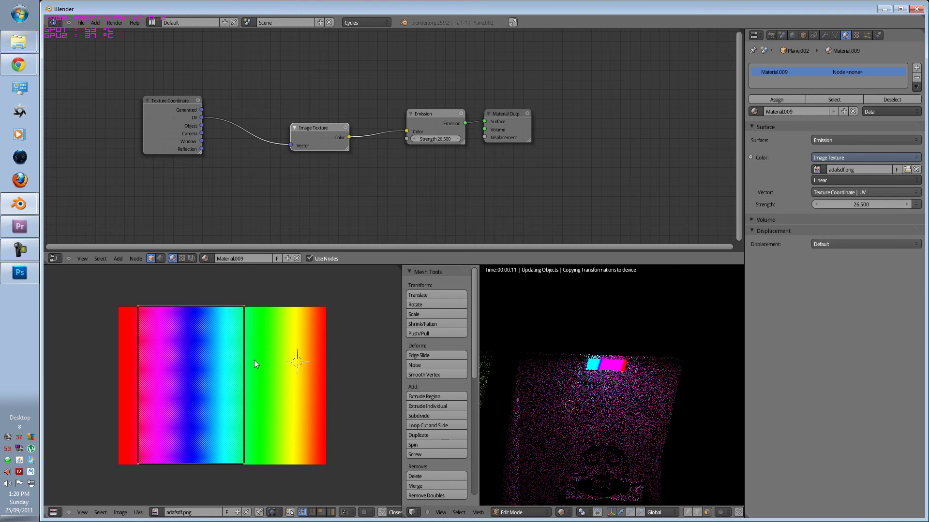
pyautogui.press('s')
pyautogui.press('x')
pyautogui.click(406, 361)
pyautogui.scroll(-5, 277, 356)
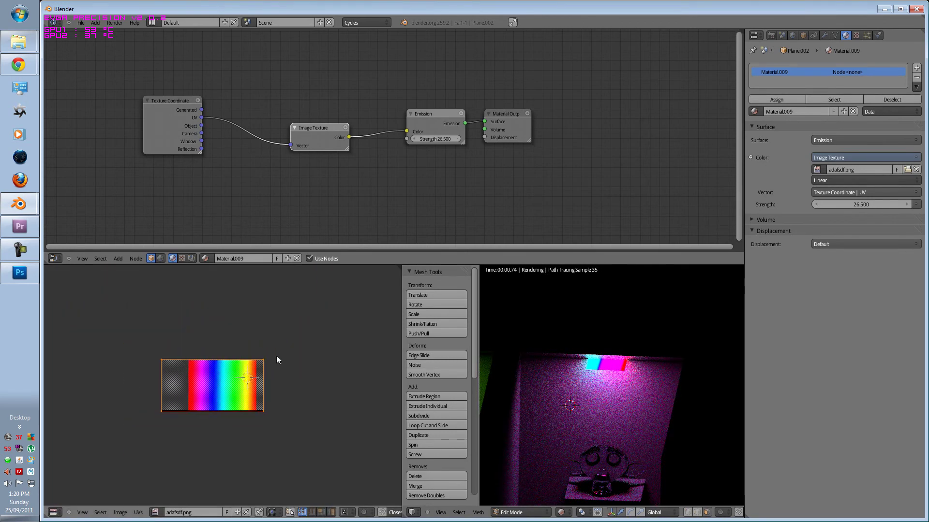
# Shift the plane's UVs sideways, scale them along X to over three times the gradient image's width, and leave Edit Mode
pyautogui.press('g')
pyautogui.click(289, 355)
pyautogui.press('s')
pyautogui.press('x')
pyautogui.click(380, 353)
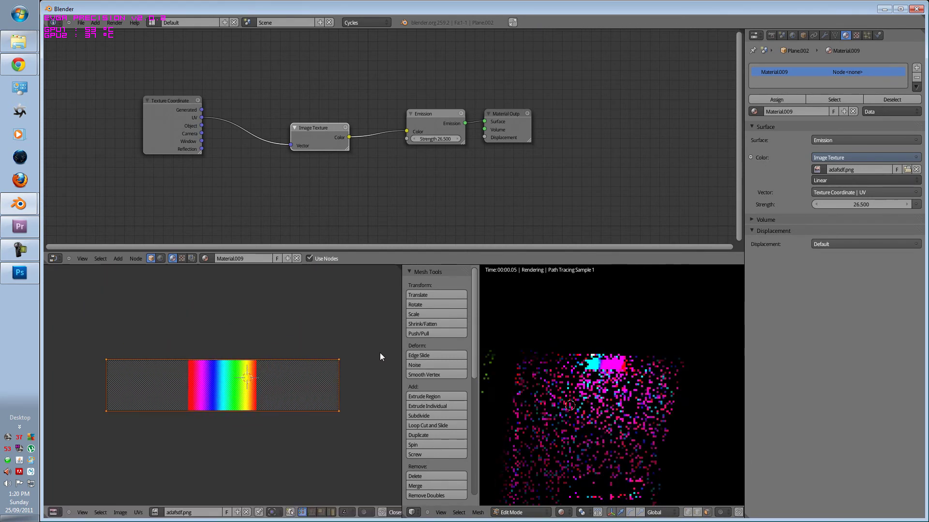
pyautogui.press('Tab')
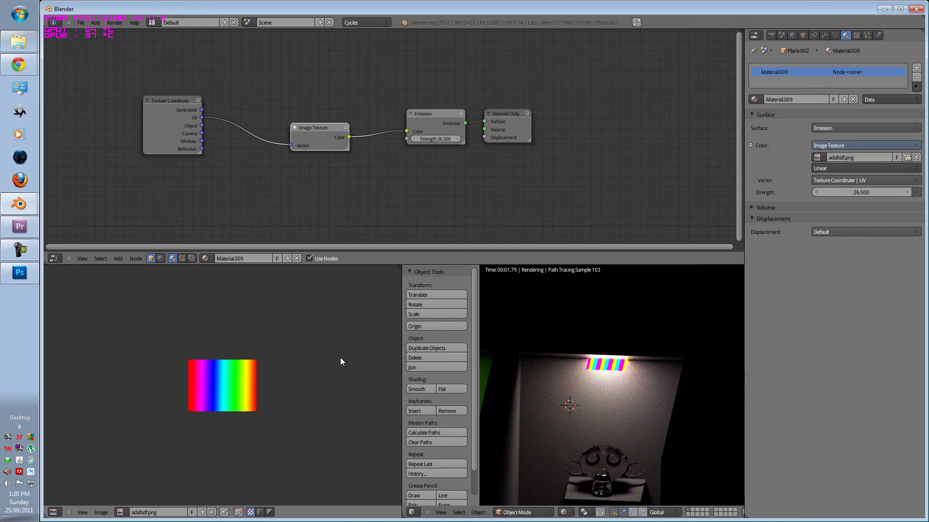
# Examine the rendered light from the gradient-lit plane alongside the red, cyan and green booths
pyautogui.click(679, 357)
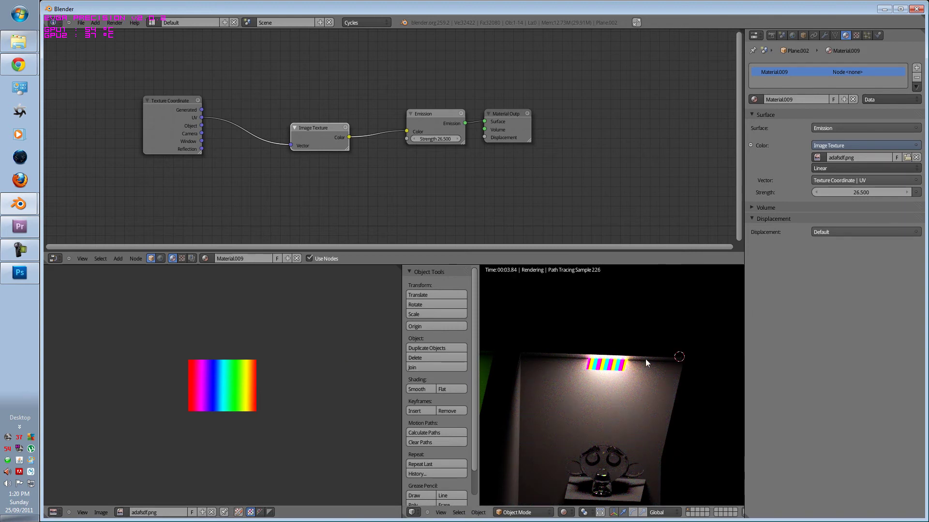
pyautogui.scroll(-5, 645, 359)
pyautogui.moveTo(544, 417); pyautogui.dragTo(583, 406, button='middle')
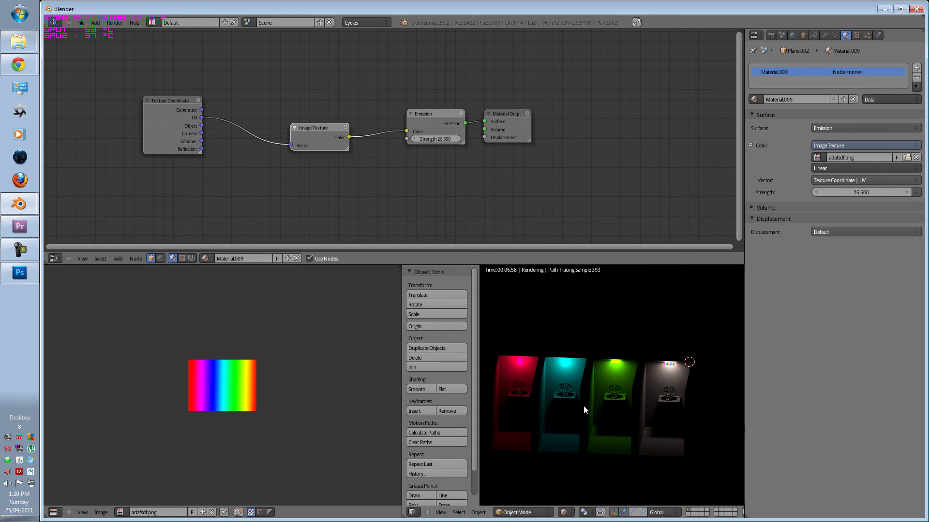
pyautogui.scroll(2, 583, 405)
pyautogui.moveTo(604, 405); pyautogui.dragTo(596, 384, button='middle')
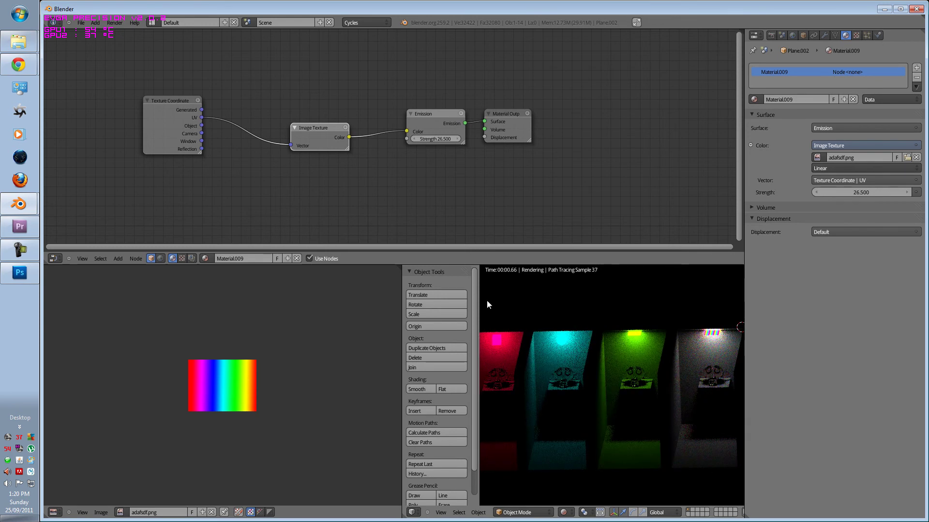
# Hide the 3D view's tool shelf and inspect the row of four coloured booths from another angle
pyautogui.press('t')
pyautogui.scroll(-2, 562, 337)
pyautogui.moveTo(571, 354); pyautogui.dragTo(454, 379, button='middle')
pyautogui.scroll(2, 546, 378)
pyautogui.scroll(4, 535, 351)
pyautogui.scroll(-5, 516, 365)
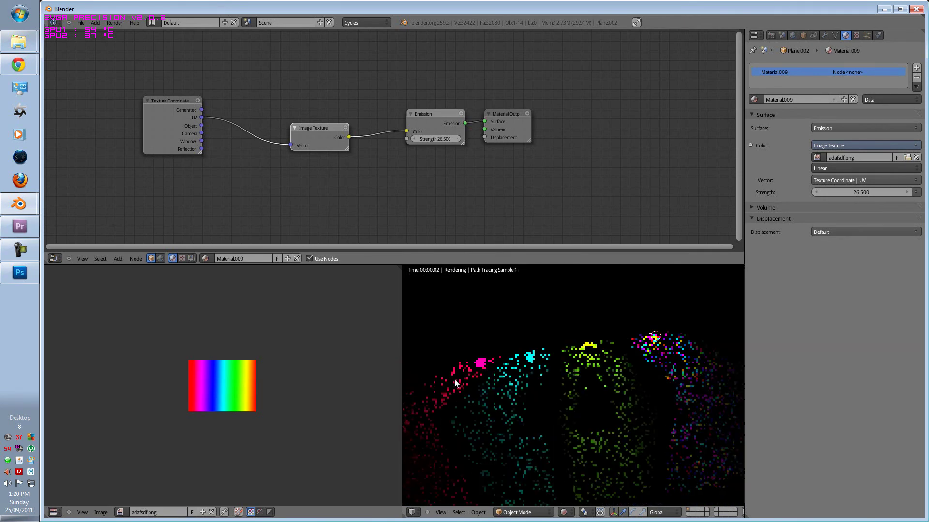